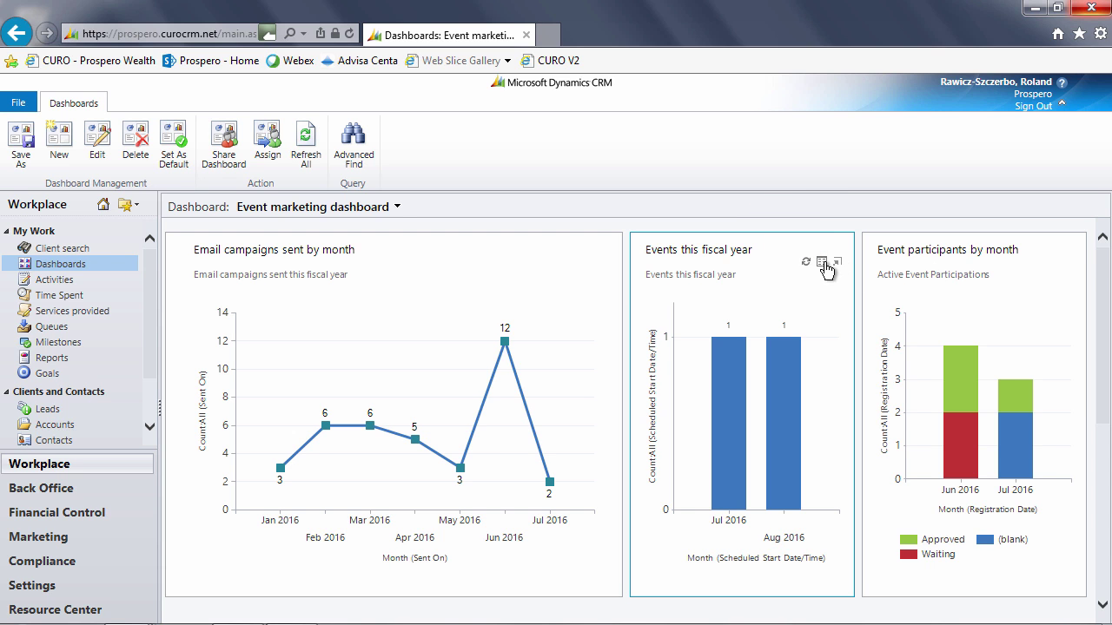
# - Open the marketing automation event from the 'Events this fiscal year' chart, then close it
pyautogui.click(820, 263)
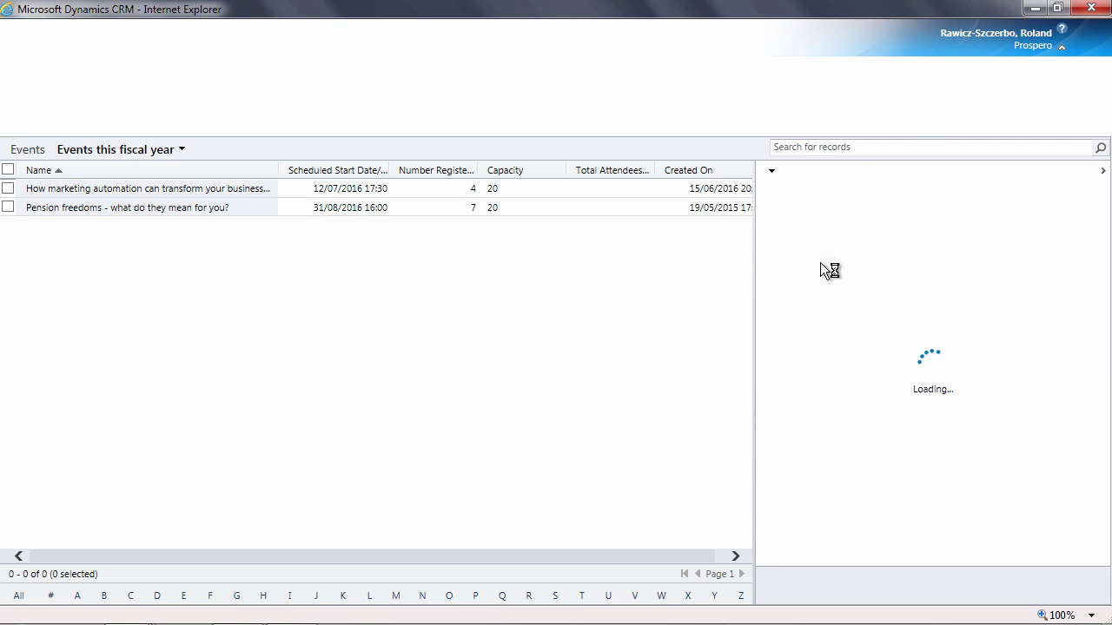
pyautogui.doubleClick(291, 186)
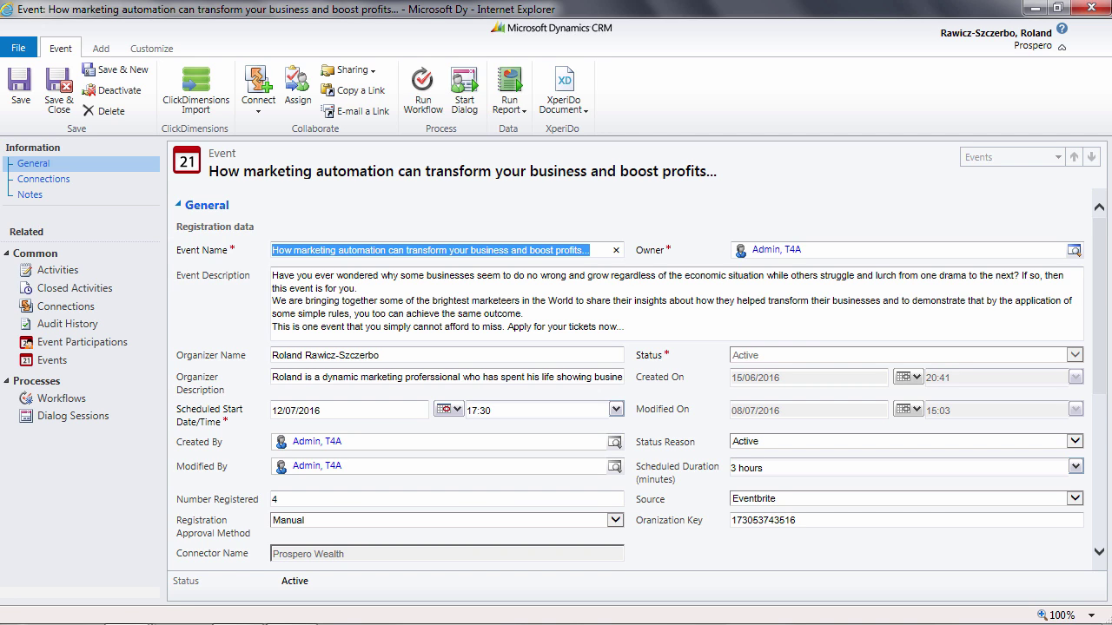
pyautogui.click(1086, 7)
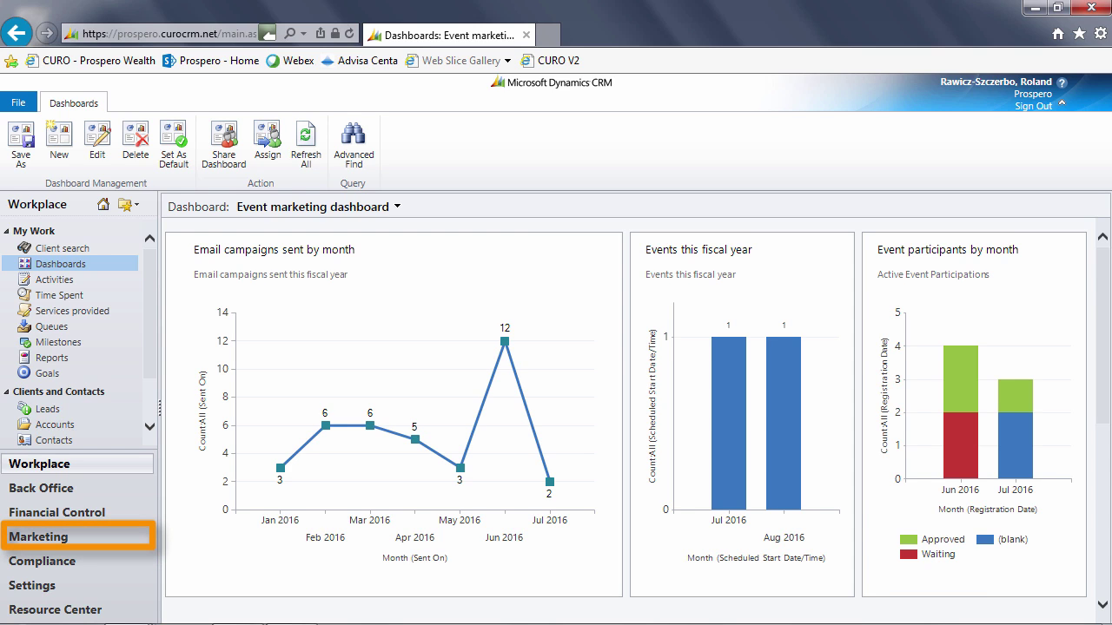
# - Open the marketing automation event record from the Marketing area's active events list
pyautogui.click(69, 539)
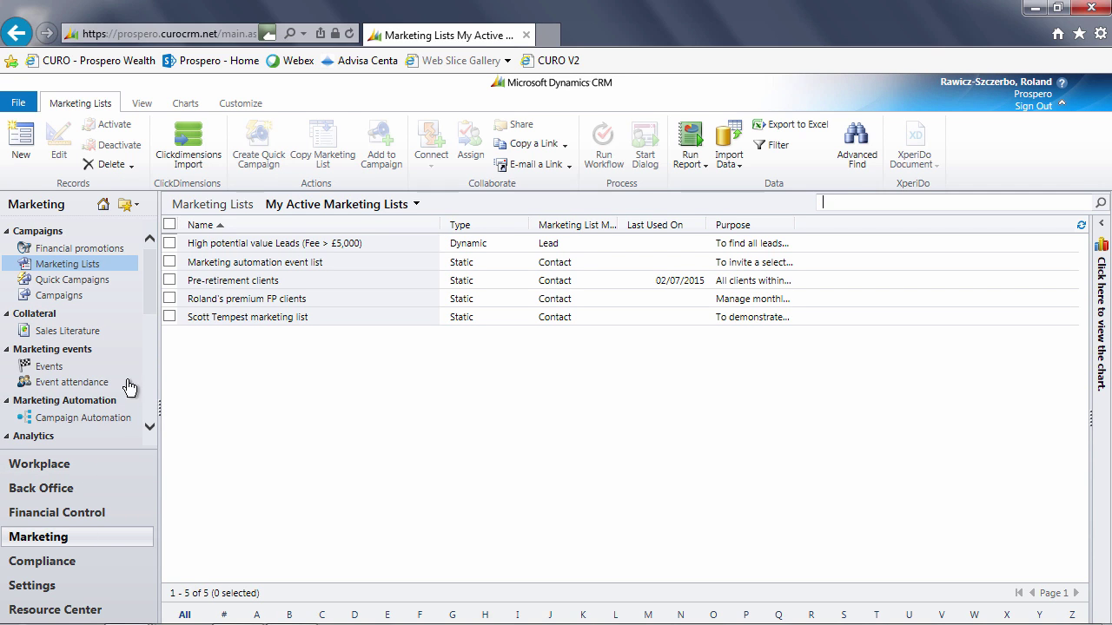
pyautogui.moveTo(150, 302); pyautogui.dragTo(146, 406)
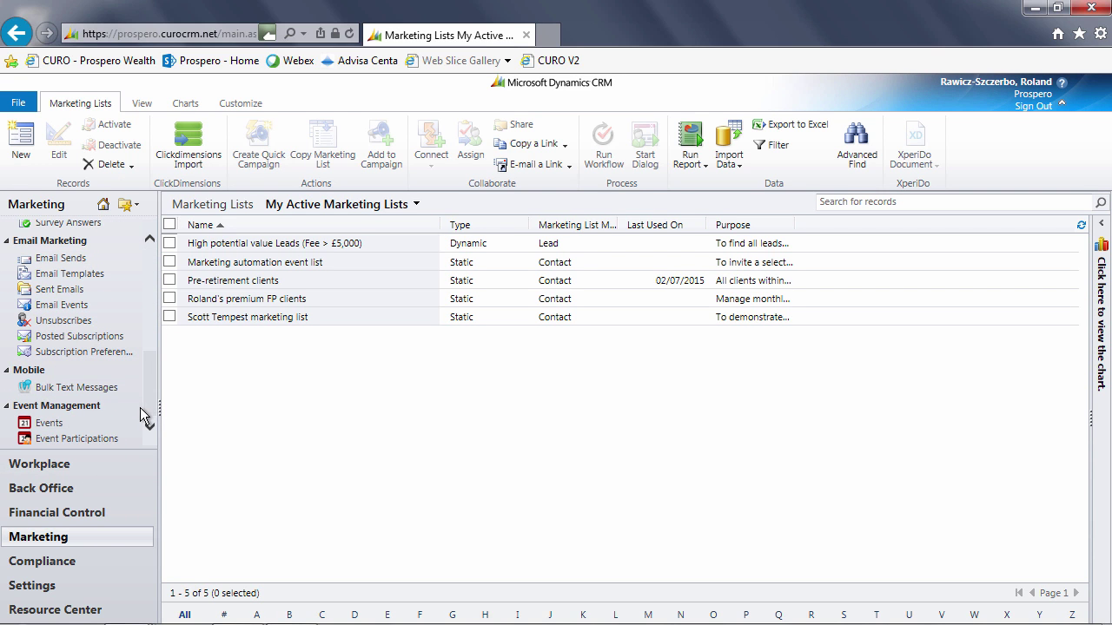
pyautogui.click(47, 424)
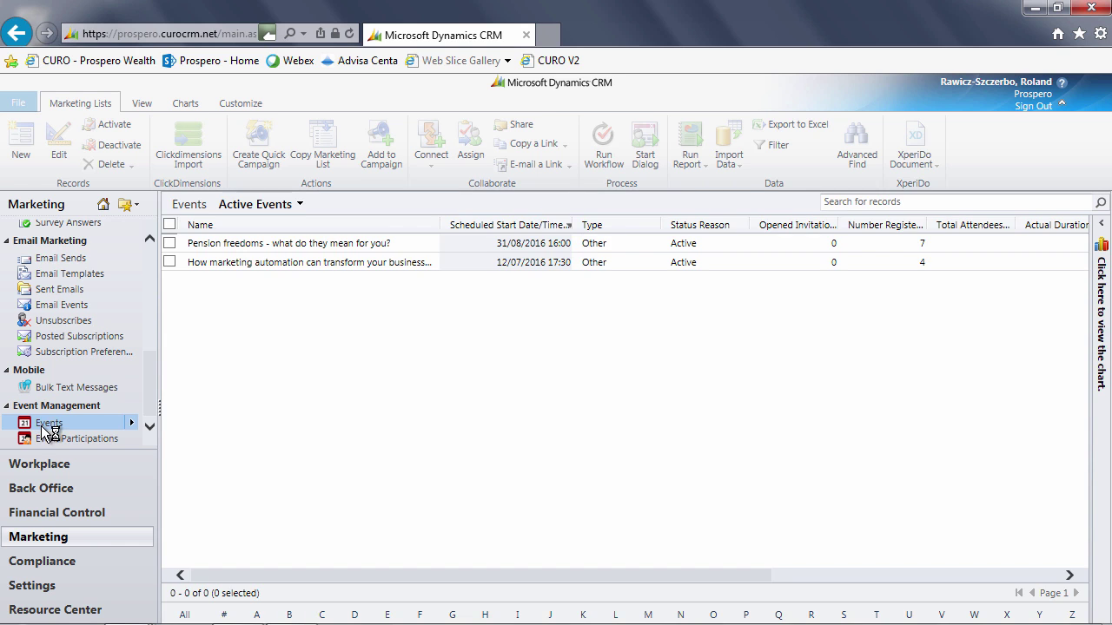
pyautogui.click(472, 262)
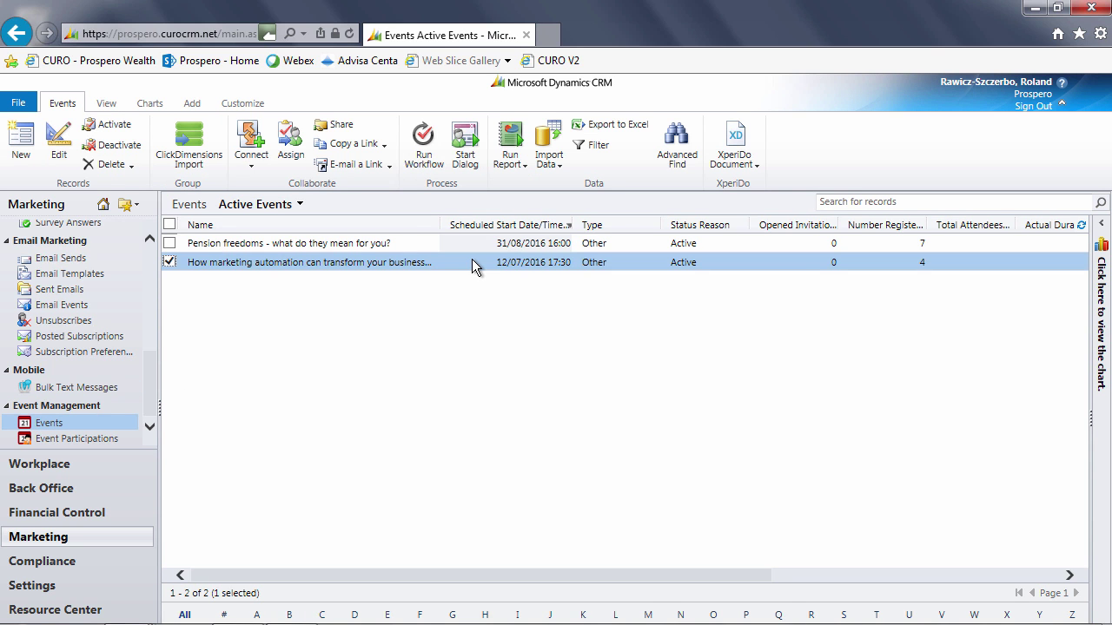
pyautogui.doubleClick(472, 261)
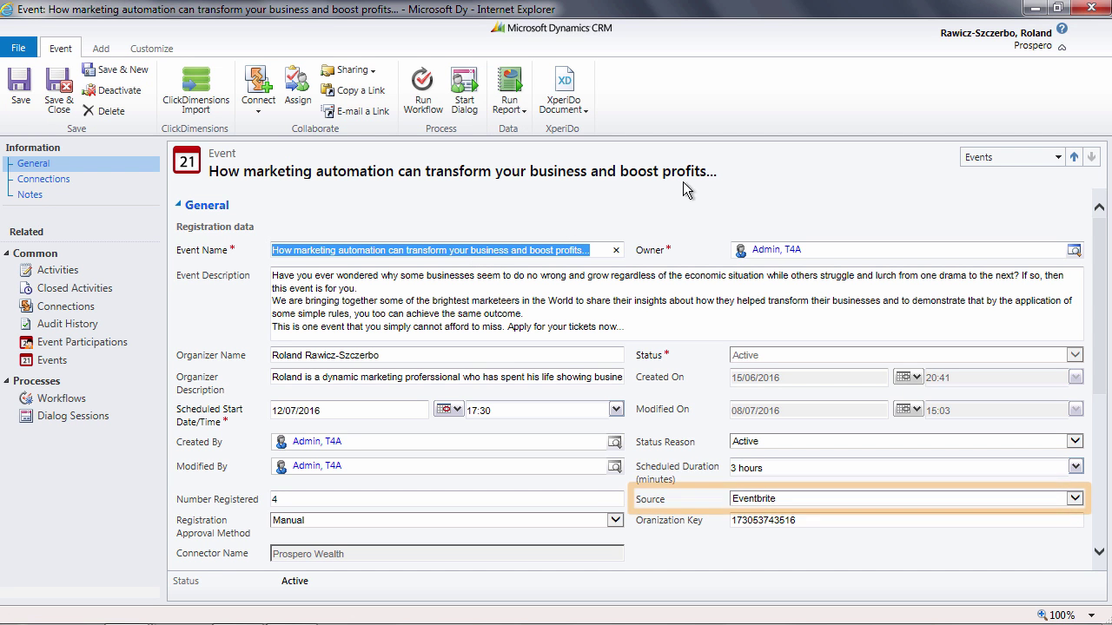
# - Open an attendee's thank-you-for-registering e-mail from the event's participations and closed activities
pyautogui.click(110, 344)
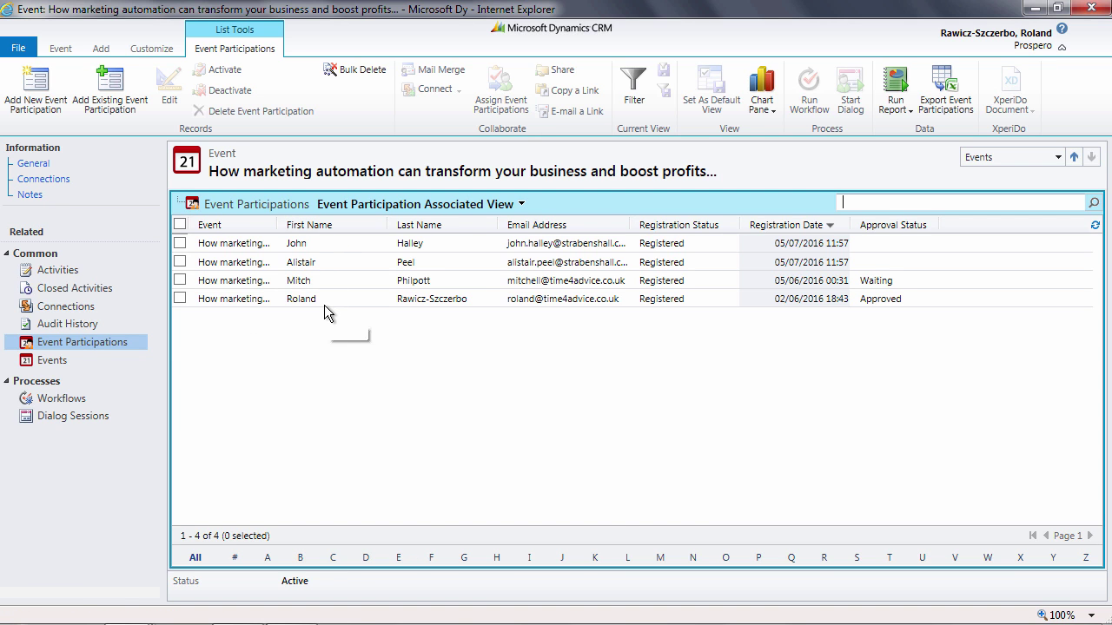
pyautogui.doubleClick(355, 298)
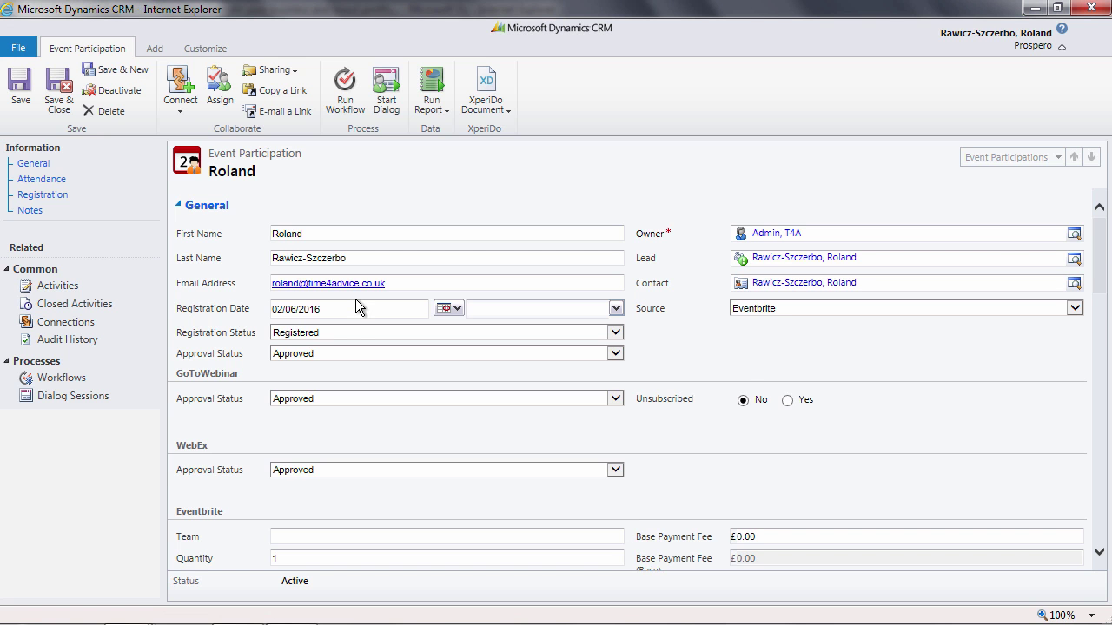
pyautogui.click(70, 306)
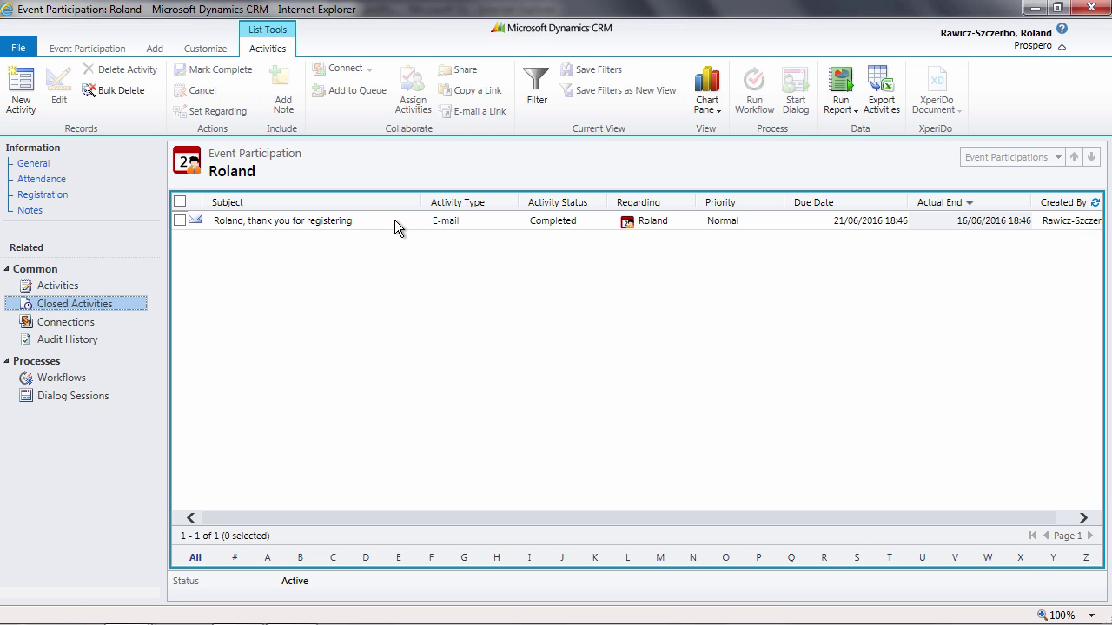
pyautogui.doubleClick(394, 224)
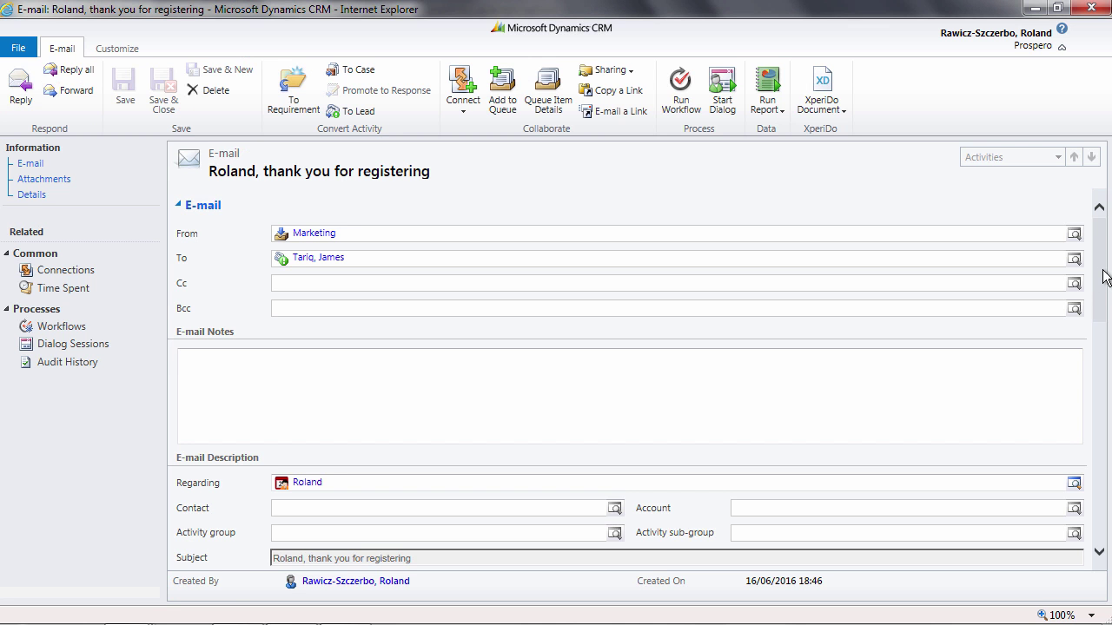
# - Open the welcome PDF brochure attached to the thank-you e-mail
pyautogui.moveTo(1104, 277)
pyautogui.mouseDown()
pyautogui.moveTo(1092, 390)
pyautogui.moveTo(1099, 505)
pyautogui.mouseUp()
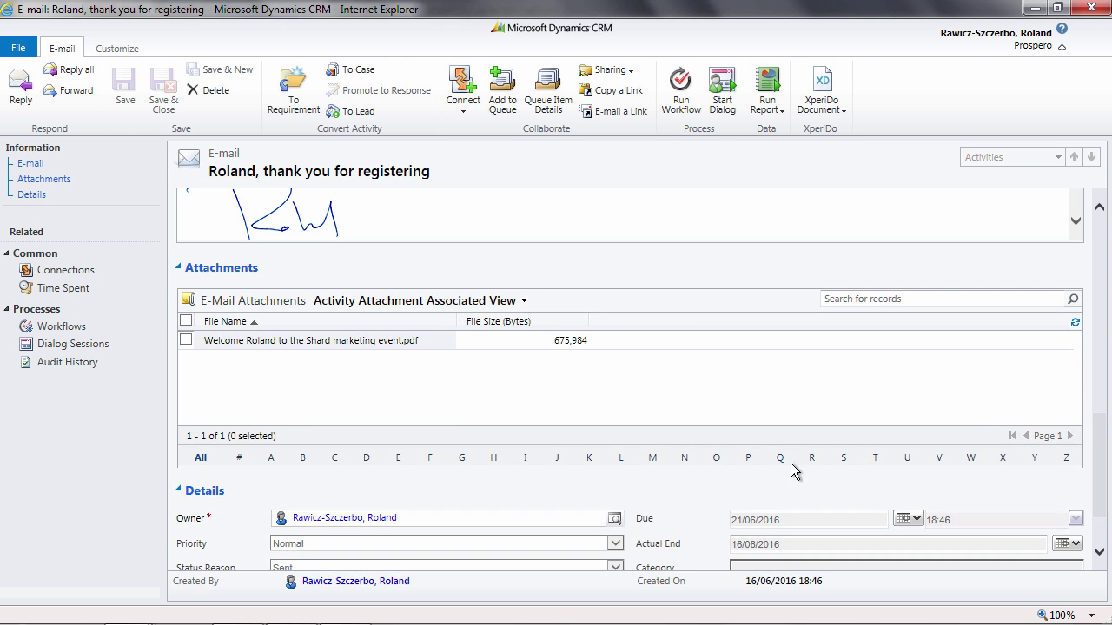
pyautogui.click(336, 341)
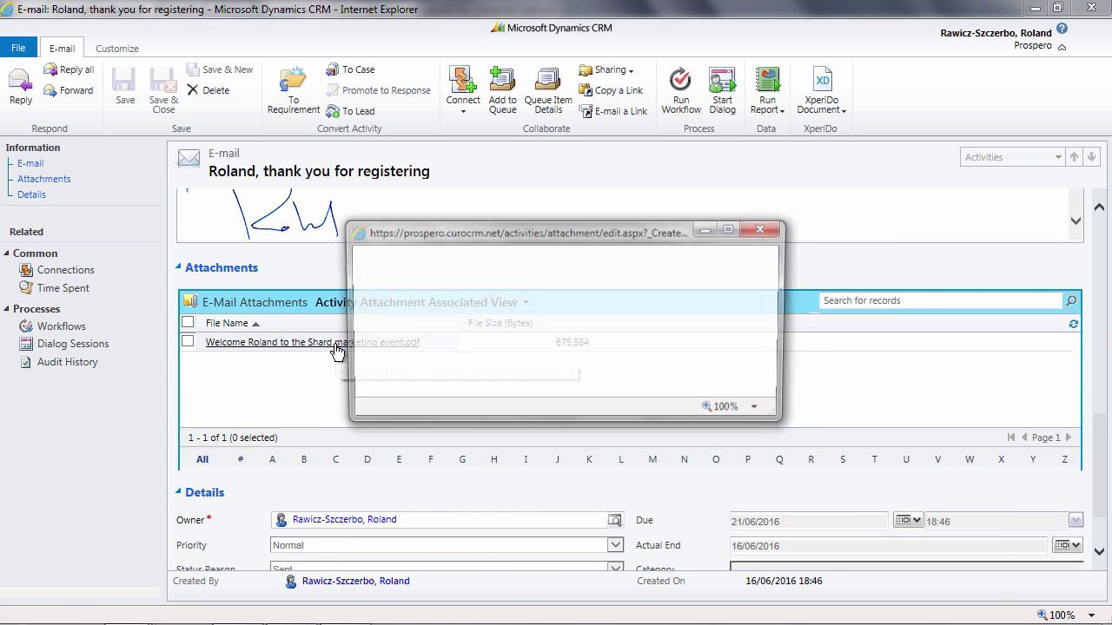
pyautogui.click(461, 348)
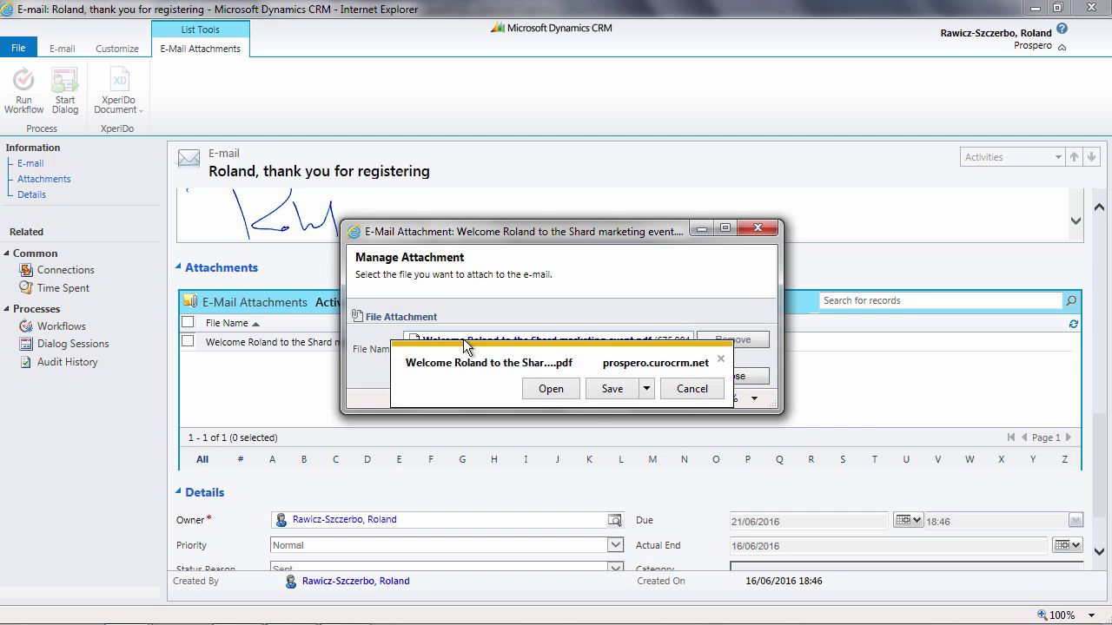
# - Open the Shard marketing event brochure PDF in Acrobat Reader and scroll through it
pyautogui.click(549, 388)
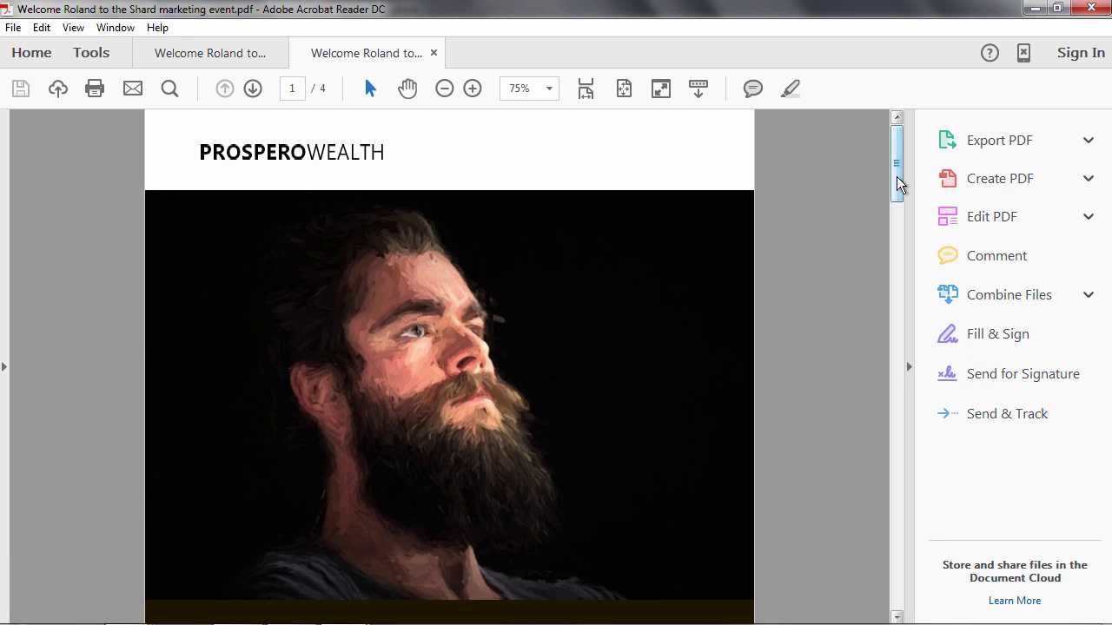
pyautogui.moveTo(896, 178); pyautogui.dragTo(879, 339)
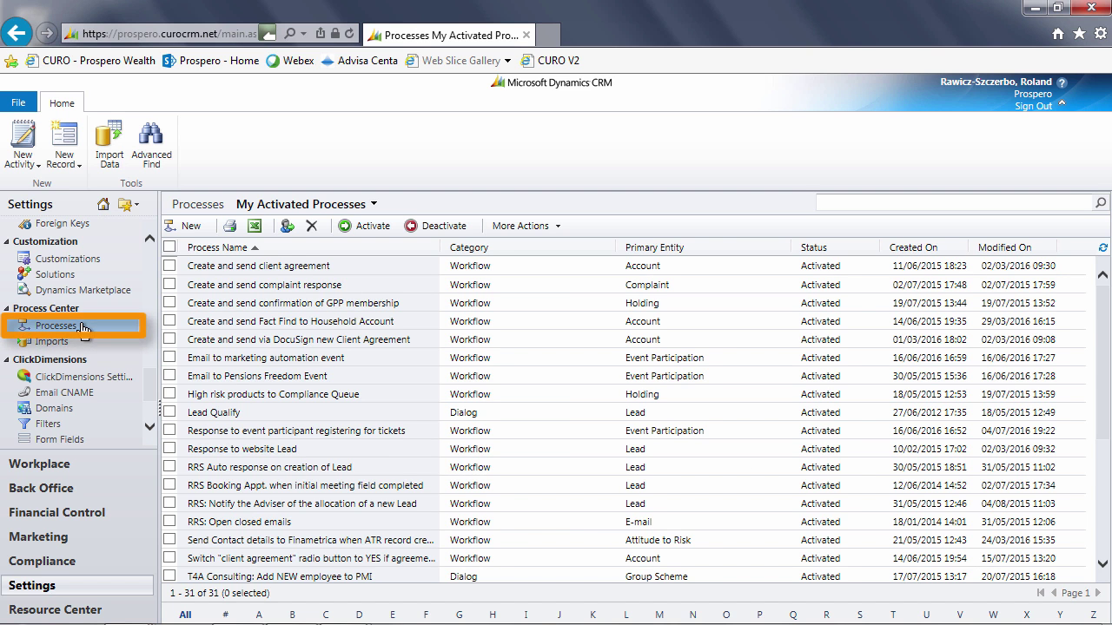
pyautogui.click(418, 432)
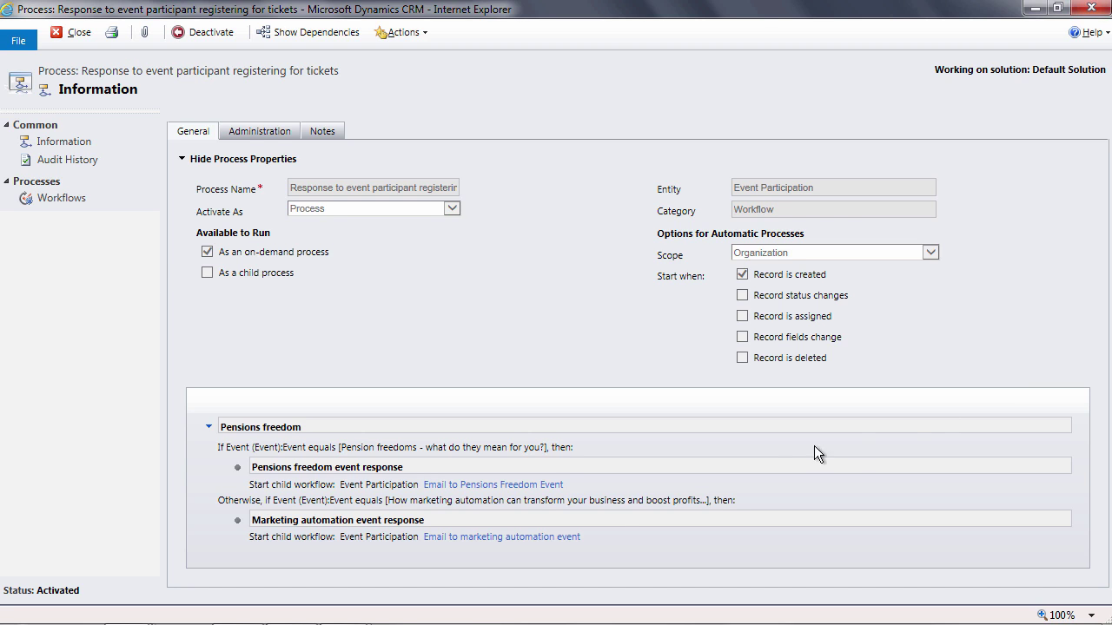
pyautogui.click(486, 537)
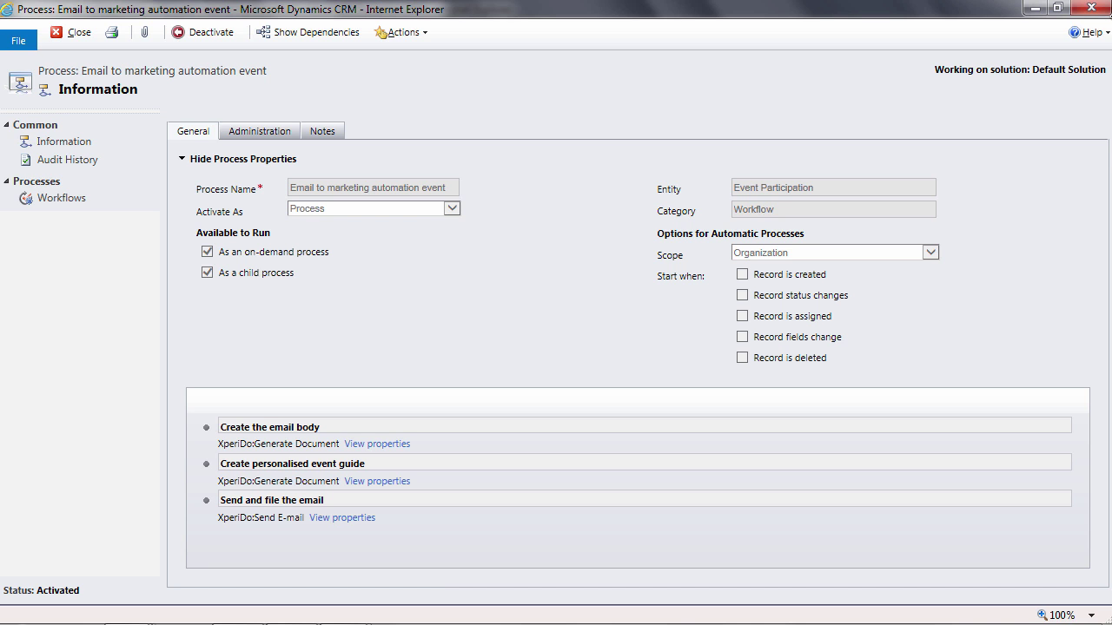
pyautogui.click(1093, 9)
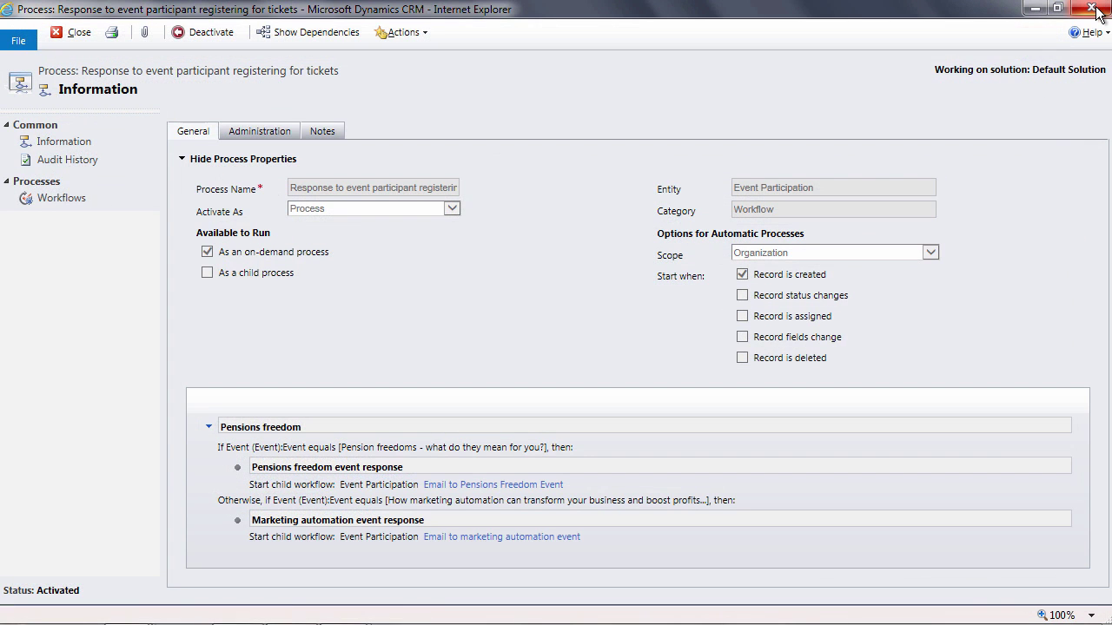
pyautogui.click(1093, 8)
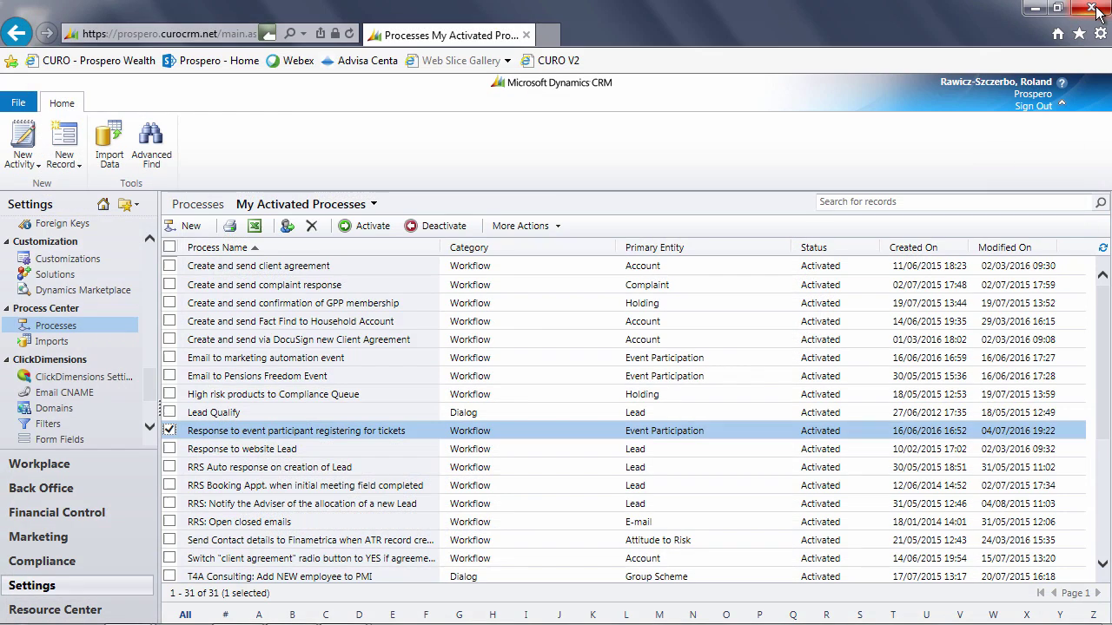
# - Create a blank Workflow process 'Email marketing automation event' on the Event Participation entity
pyautogui.click(191, 227)
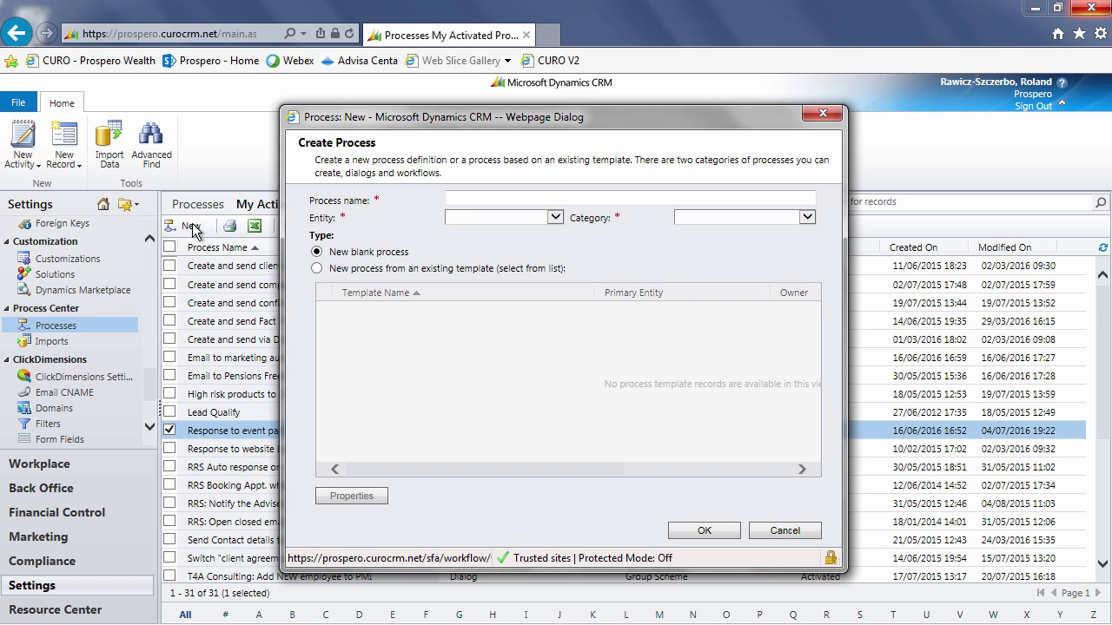
pyautogui.write('Email marketing automation event')
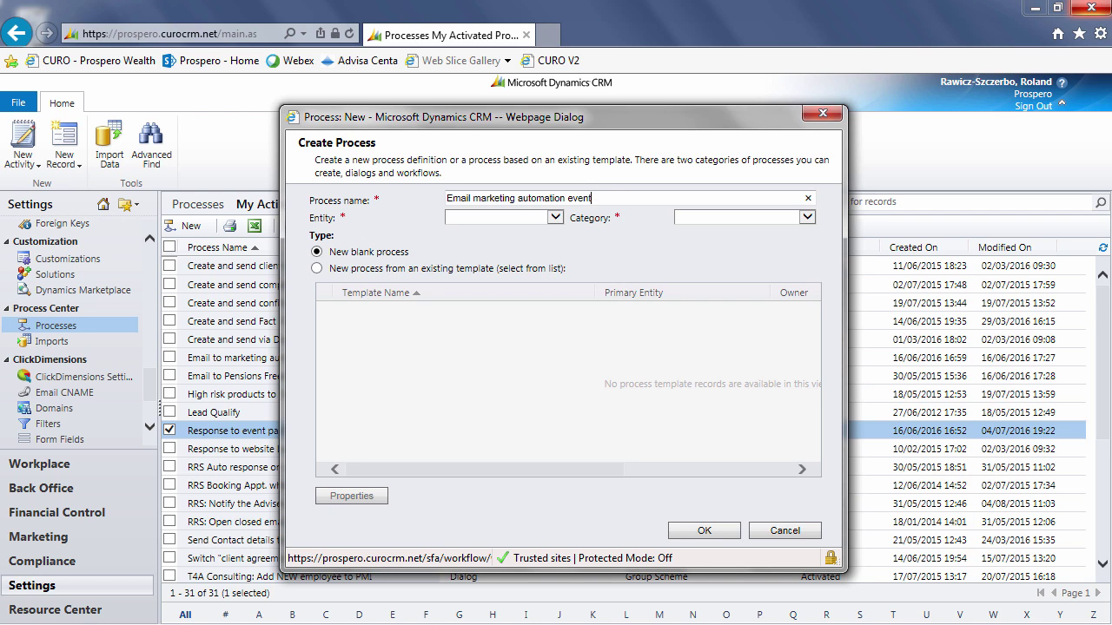
pyautogui.click(554, 217)
pyautogui.write('Event Participation')
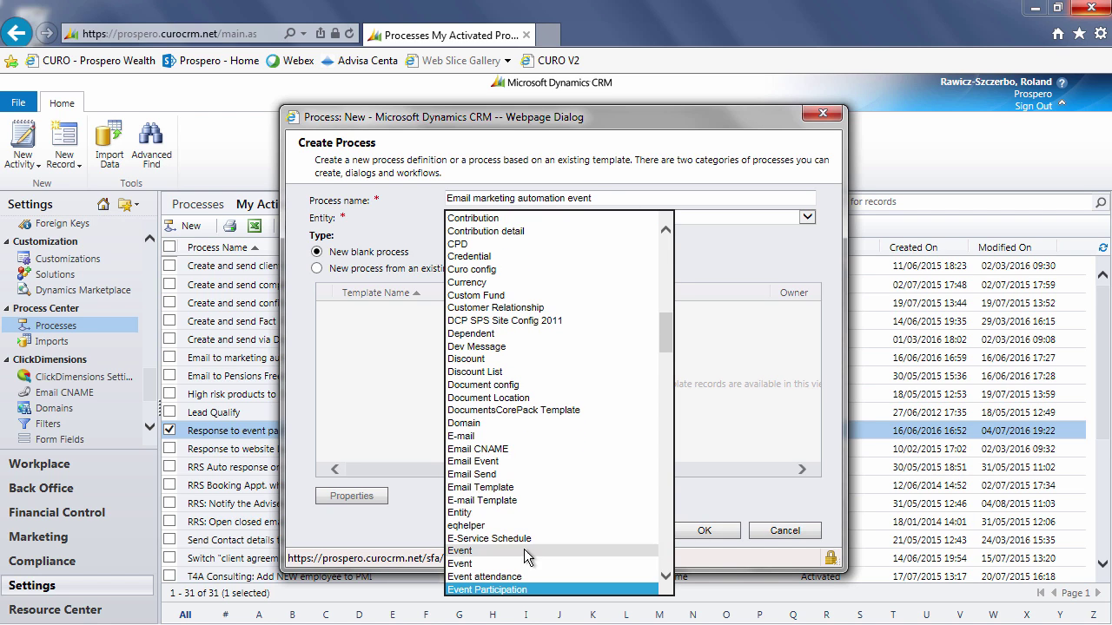
pyautogui.click(486, 590)
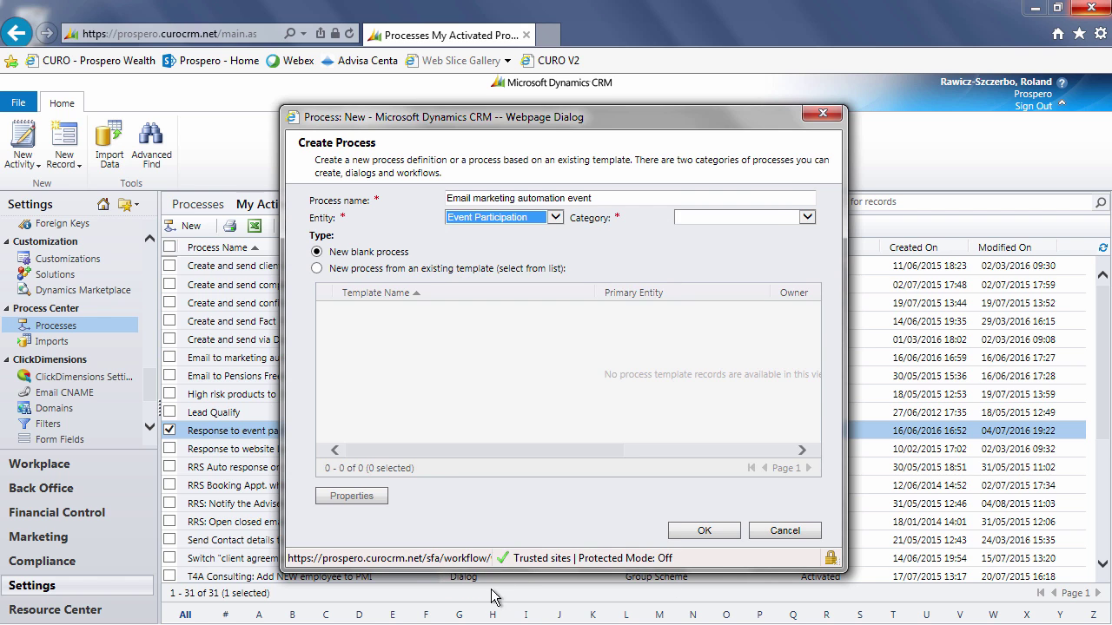
pyautogui.click(771, 217)
pyautogui.click(708, 243)
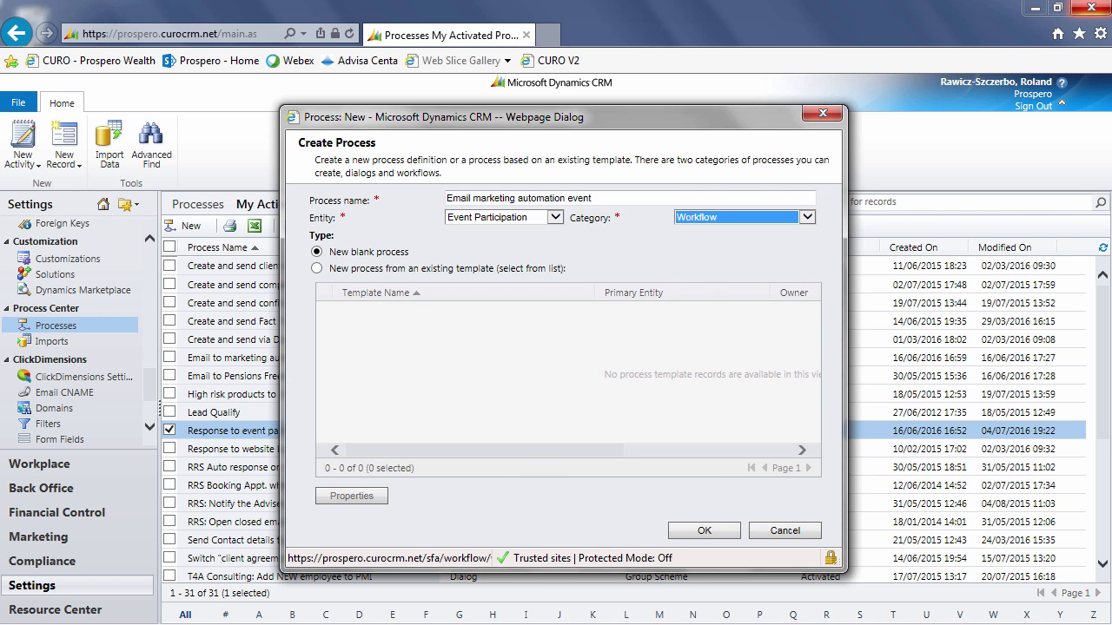
pyautogui.click(703, 532)
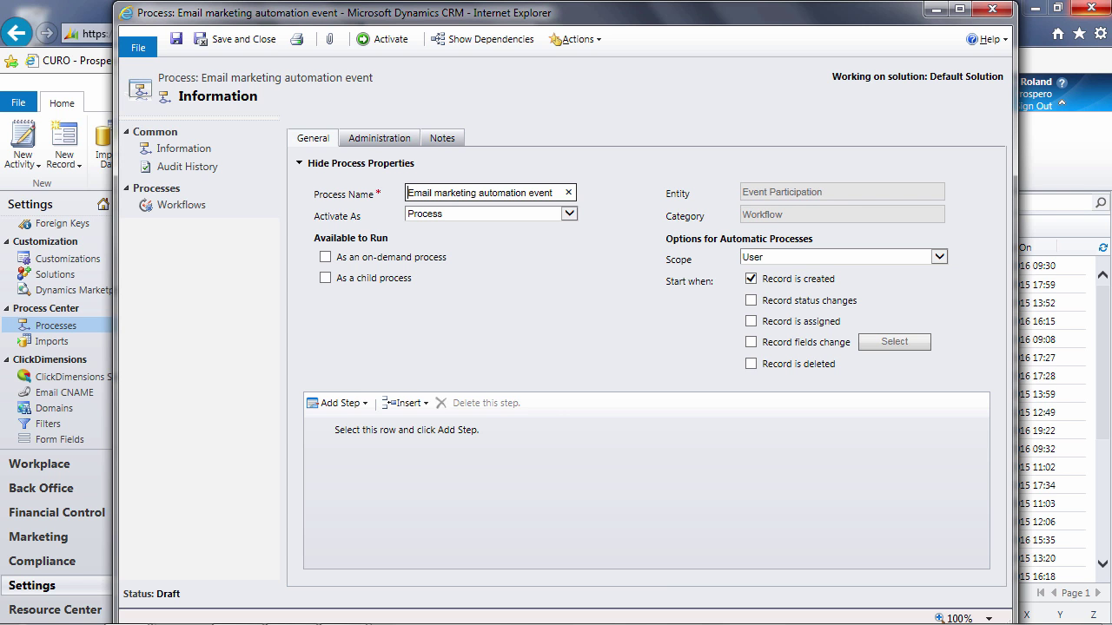
# - Make the workflow on-demand and a child process, with Organization scope and no record-created trigger
pyautogui.doubleClick(525, 13)
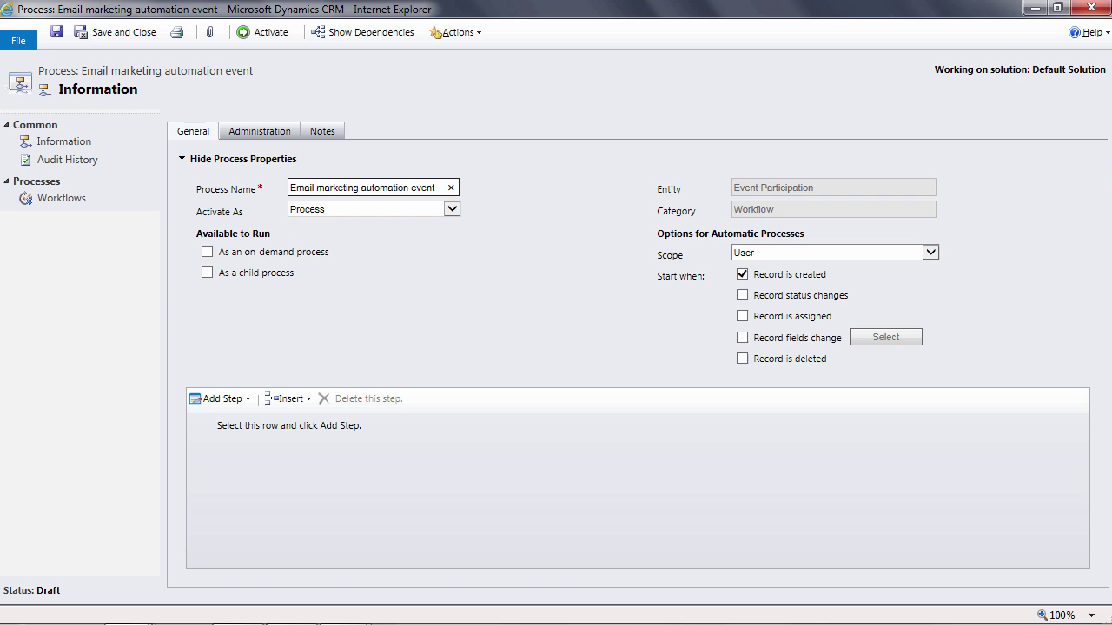
pyautogui.click(207, 251)
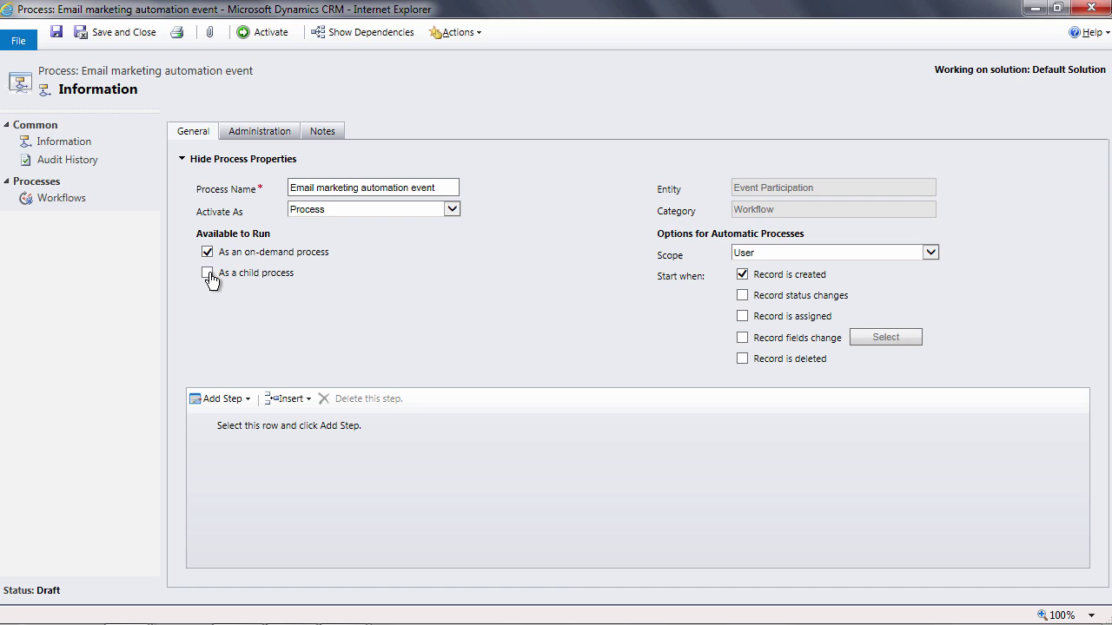
pyautogui.click(209, 276)
pyautogui.click(289, 424)
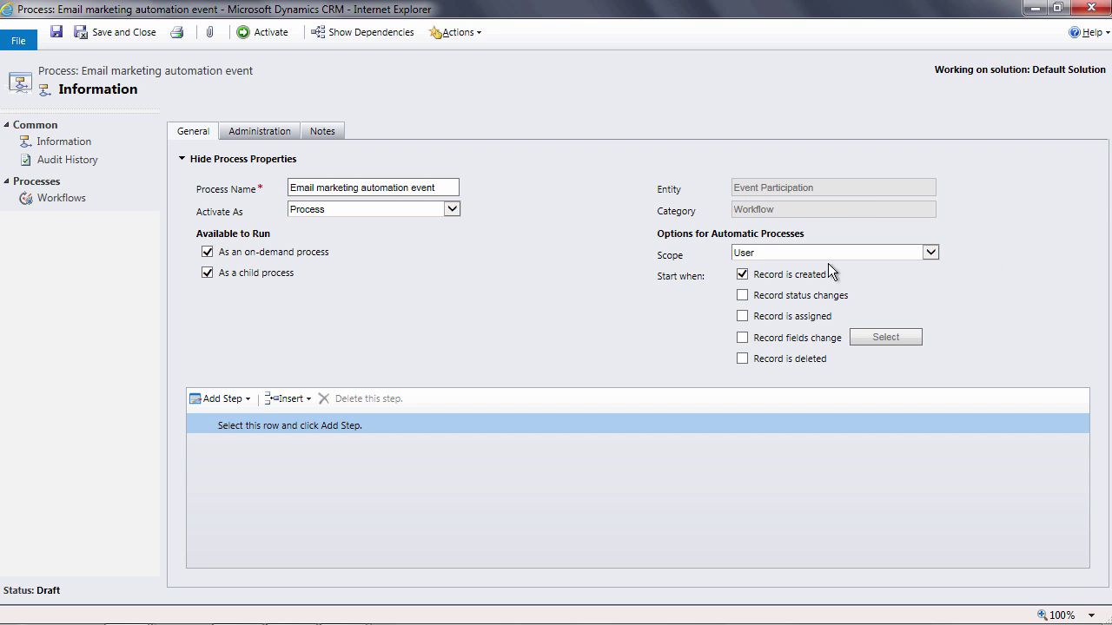
pyautogui.click(744, 275)
pyautogui.click(806, 252)
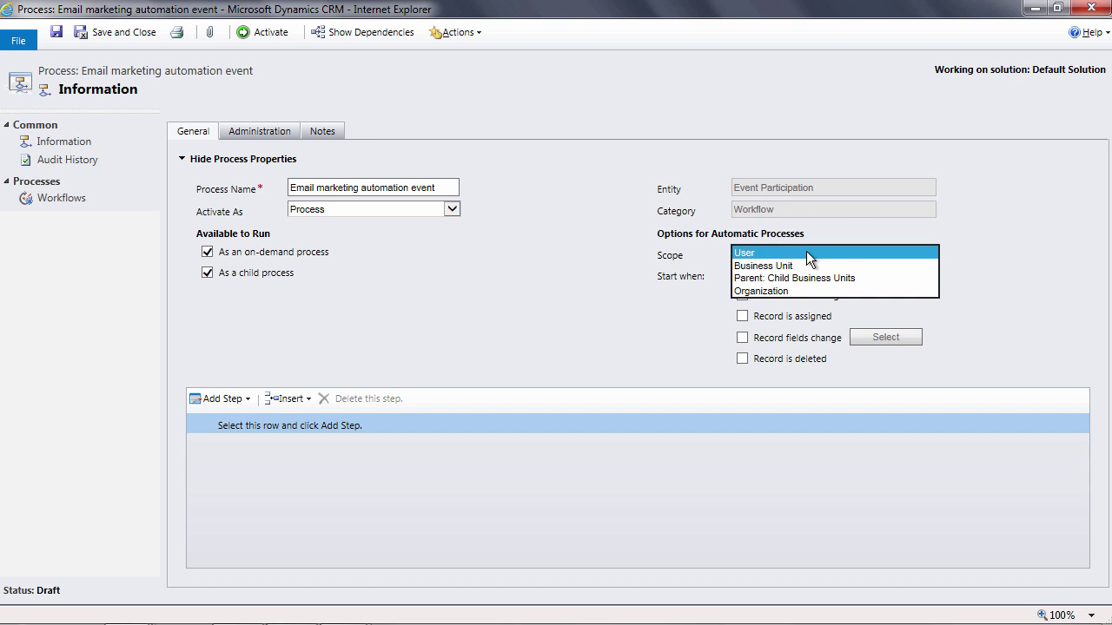
pyautogui.click(784, 292)
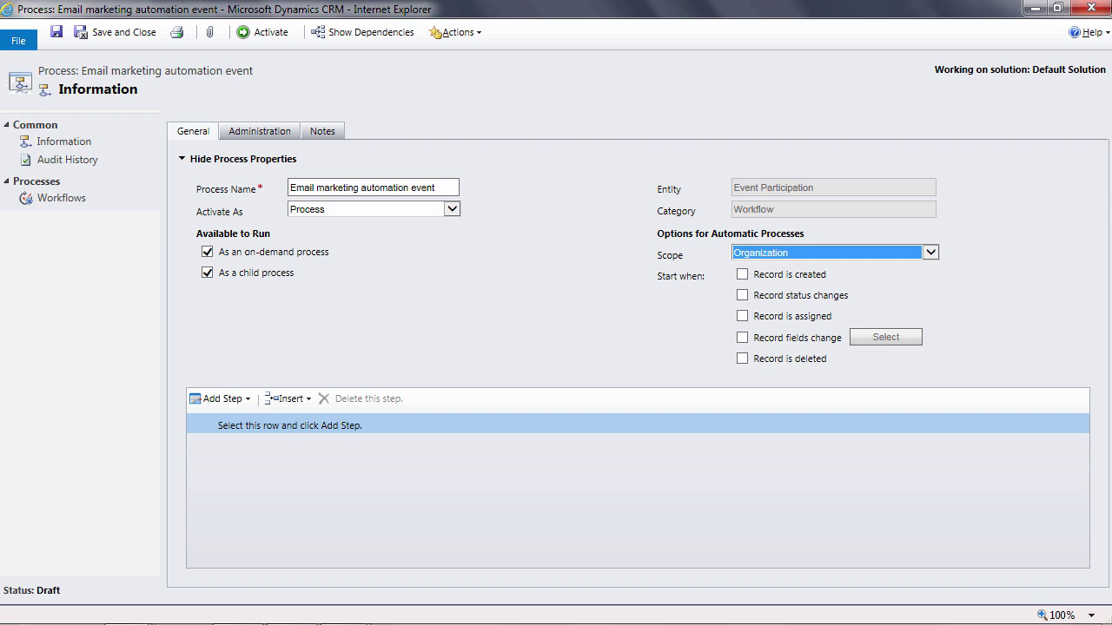
# - Add an XperiDo Generate Document step to the workflow
pyautogui.click(339, 424)
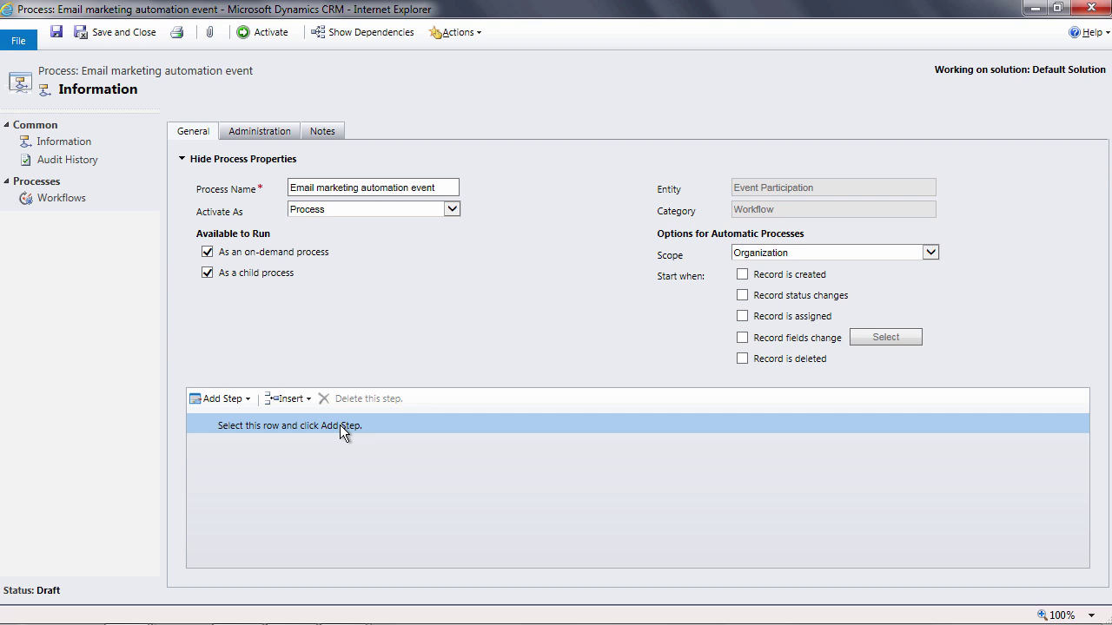
pyautogui.click(207, 395)
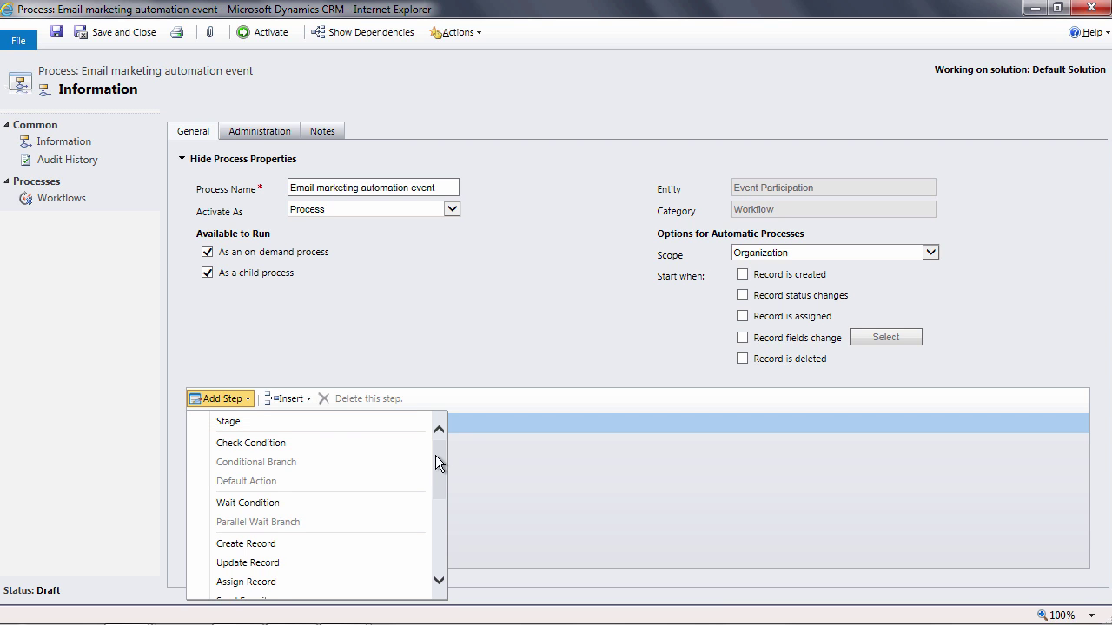
pyautogui.moveTo(442, 458); pyautogui.dragTo(438, 531)
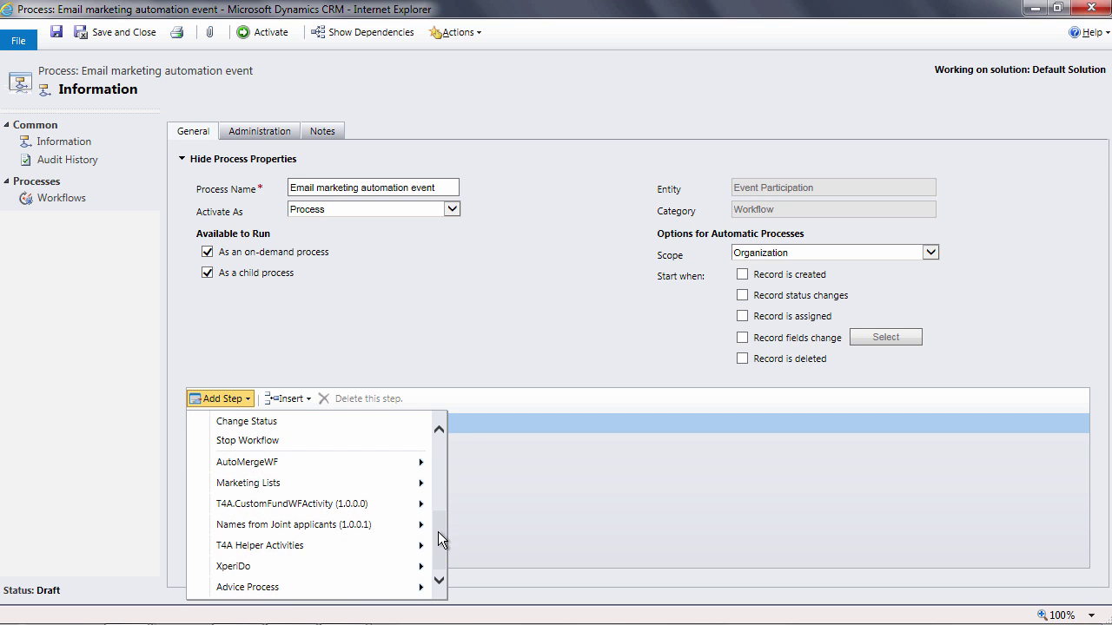
pyautogui.click(230, 565)
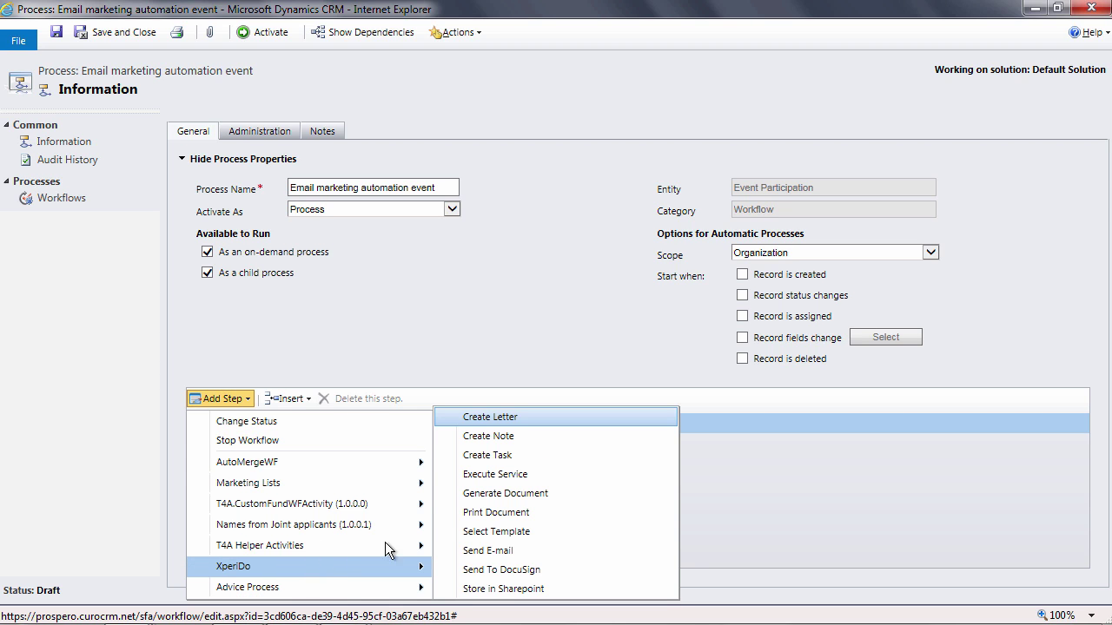
pyautogui.click(519, 499)
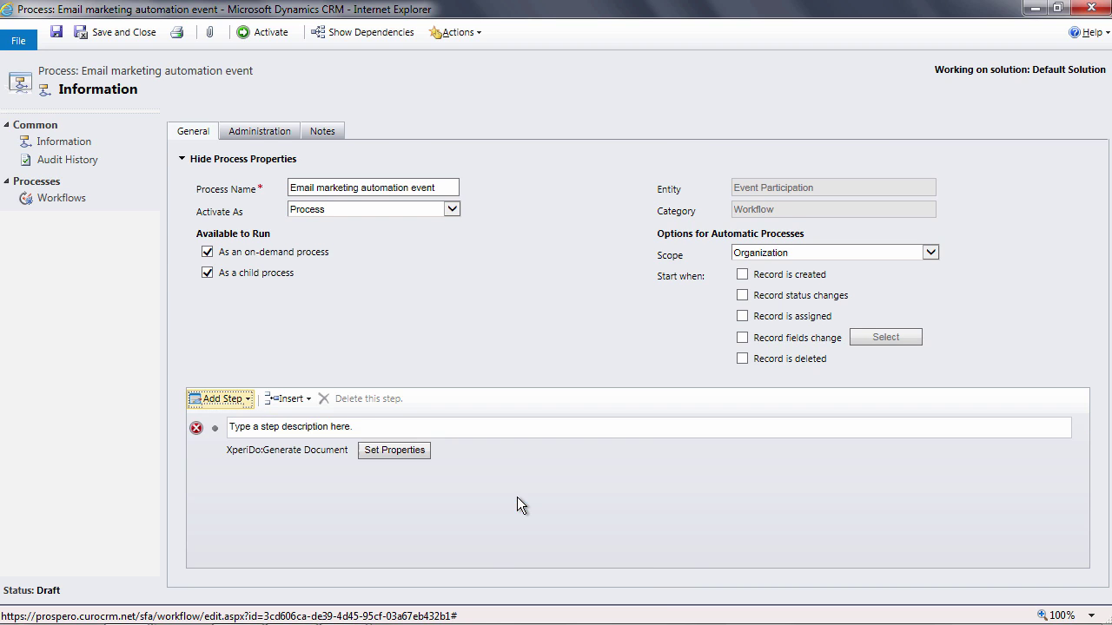
# - Give the Generate Document step the Event email confirmation template, document name 'email', no timestamp, Html format
pyautogui.click(330, 425)
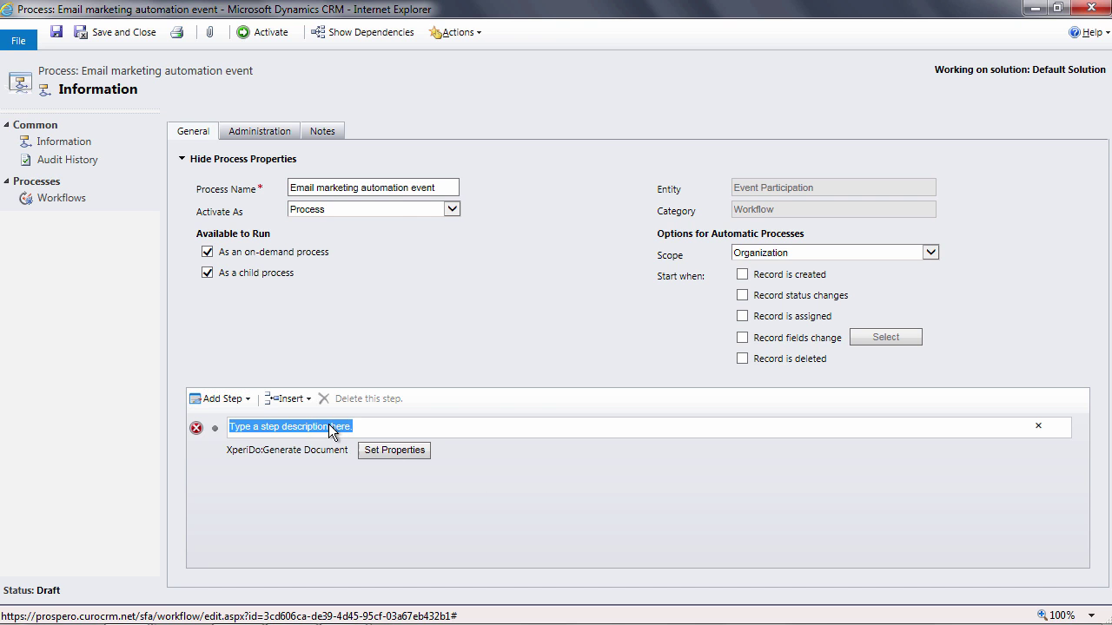
pyautogui.click(385, 449)
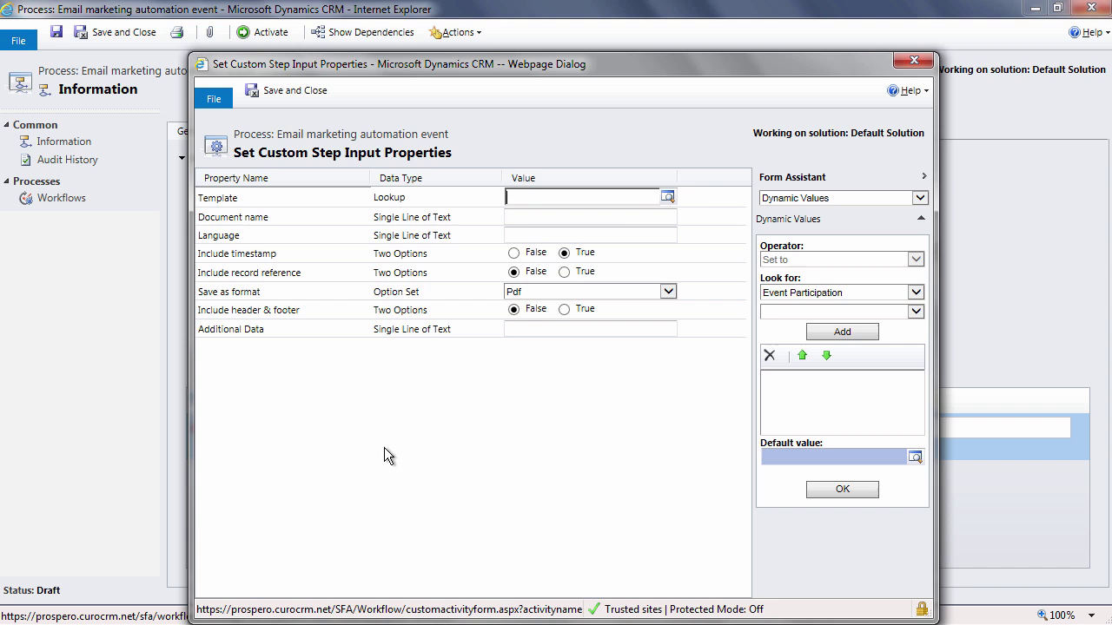
pyautogui.click(667, 198)
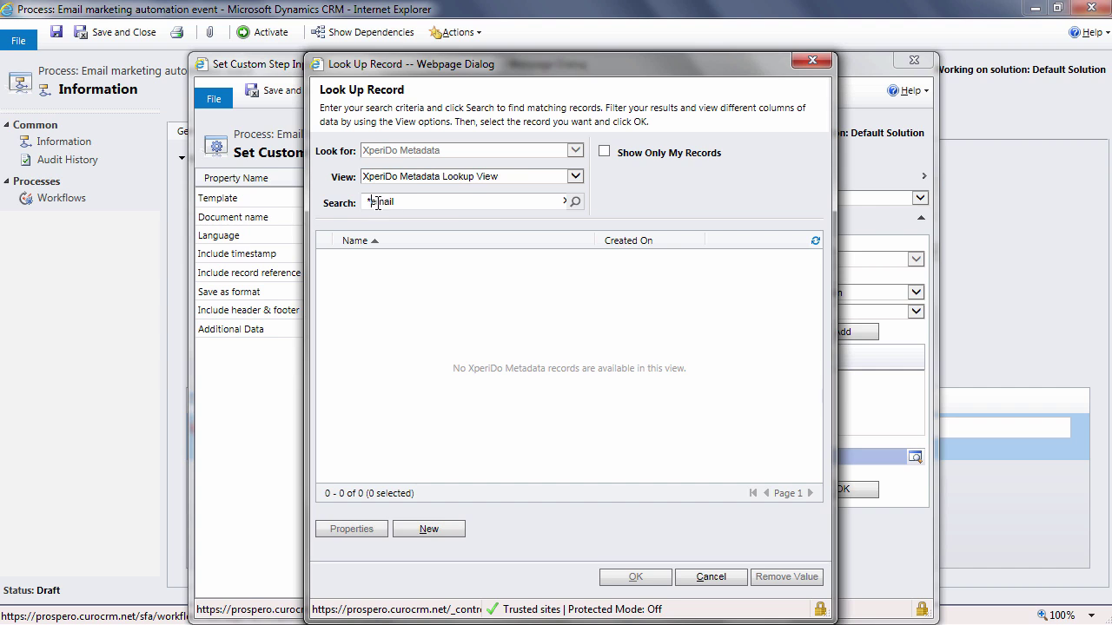
pyautogui.click(574, 201)
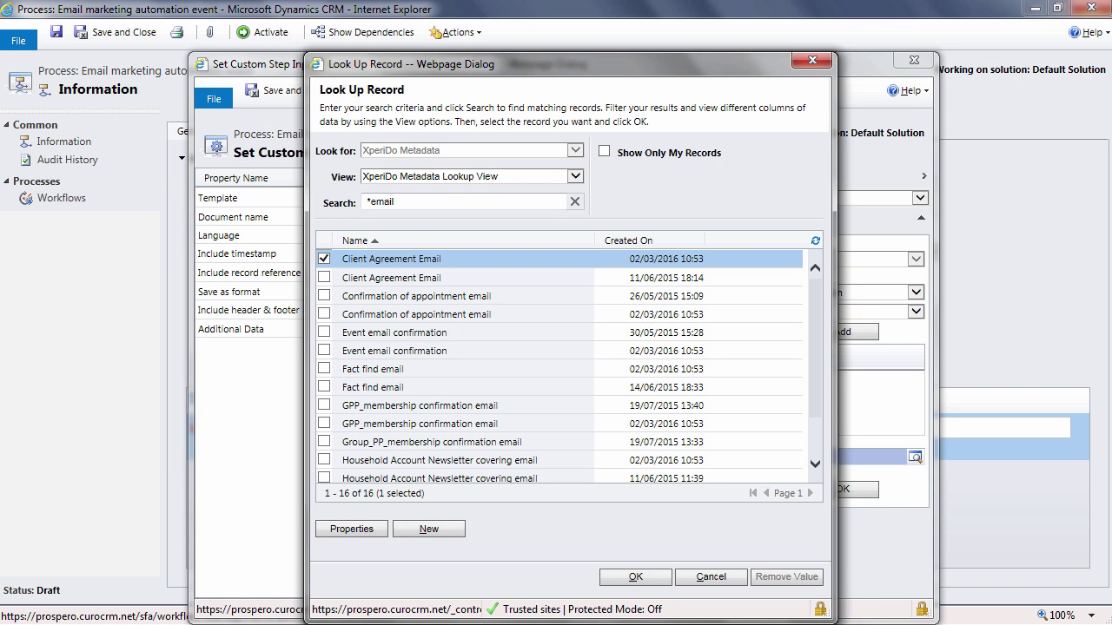
pyautogui.click(324, 350)
pyautogui.click(638, 578)
pyautogui.click(557, 217)
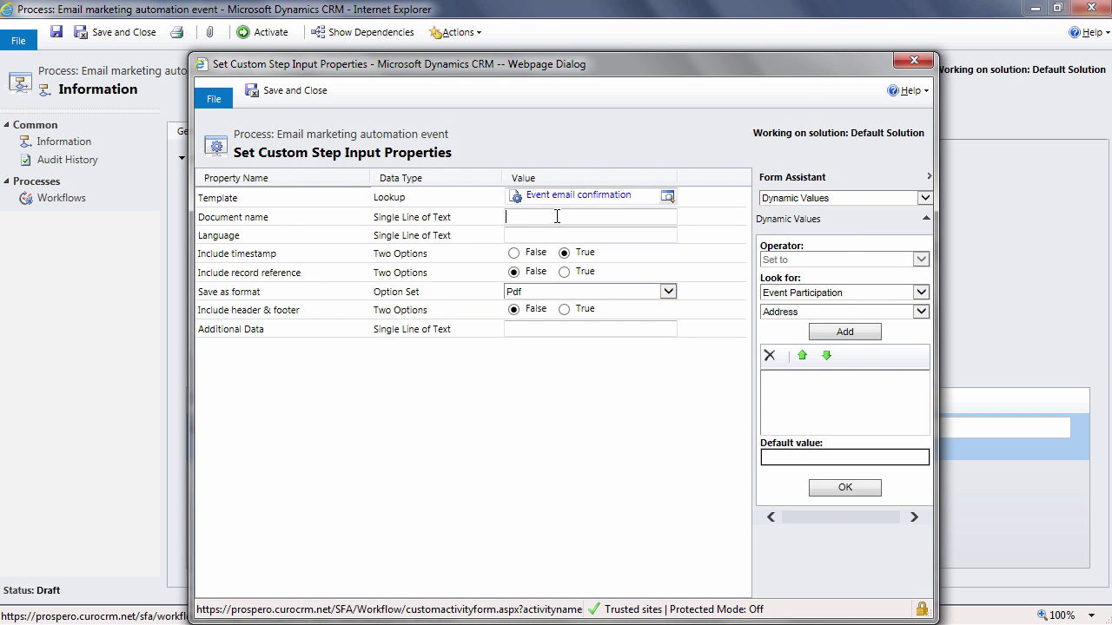
pyautogui.write('email')
pyautogui.click(513, 253)
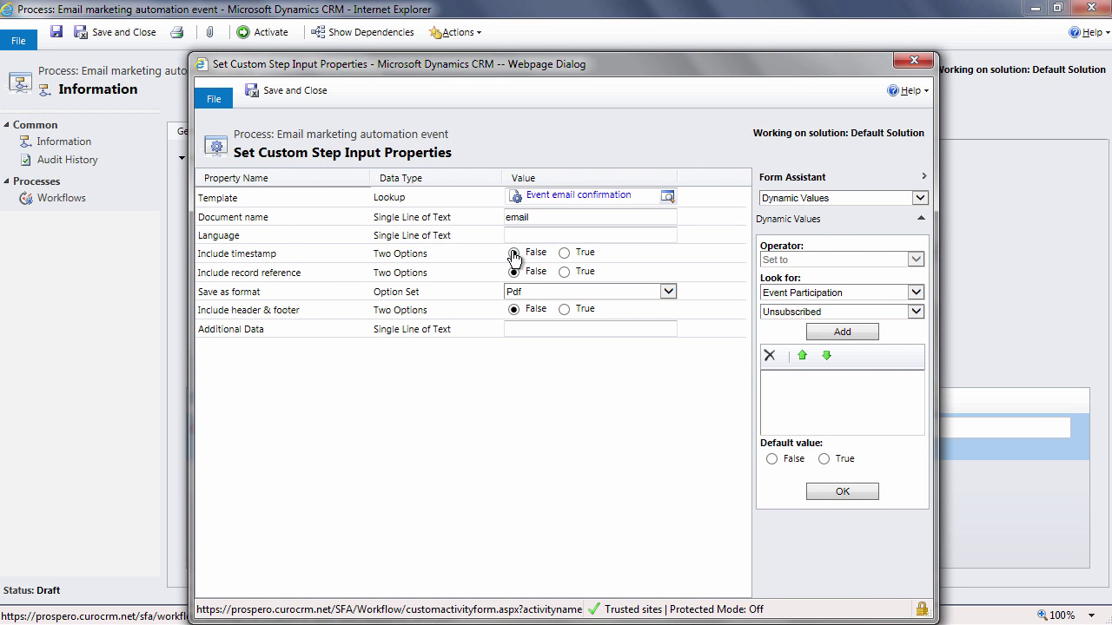
pyautogui.click(560, 291)
pyautogui.click(522, 334)
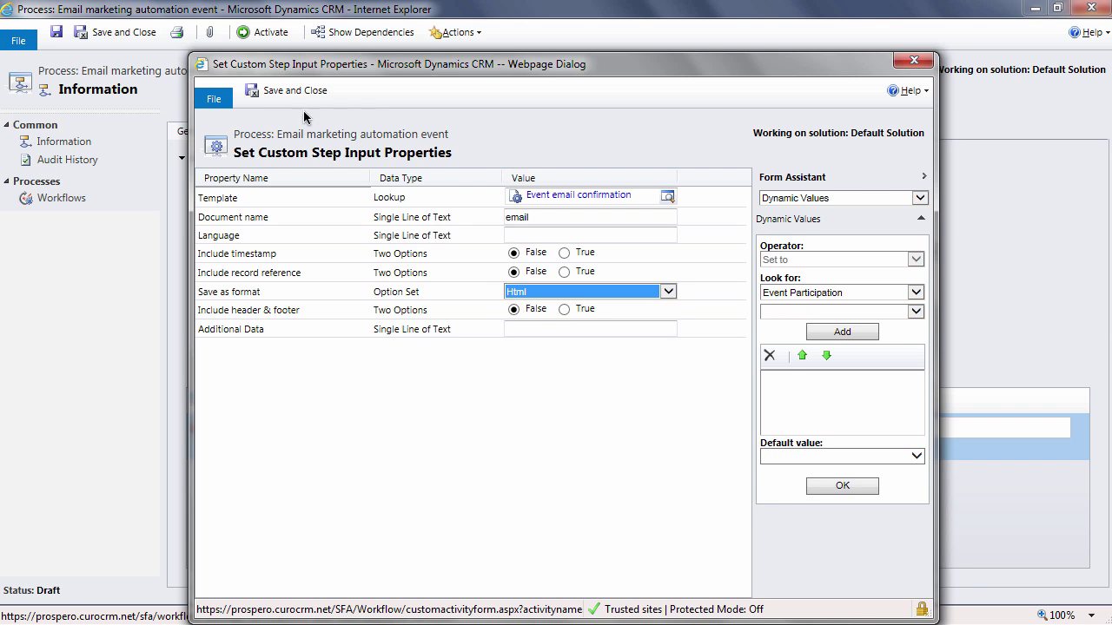
pyautogui.click(272, 90)
# - Title the first step 'Generate the email' and add a second Generate Document step, 'Generate the event brochure'
pyautogui.write('Generate the email')
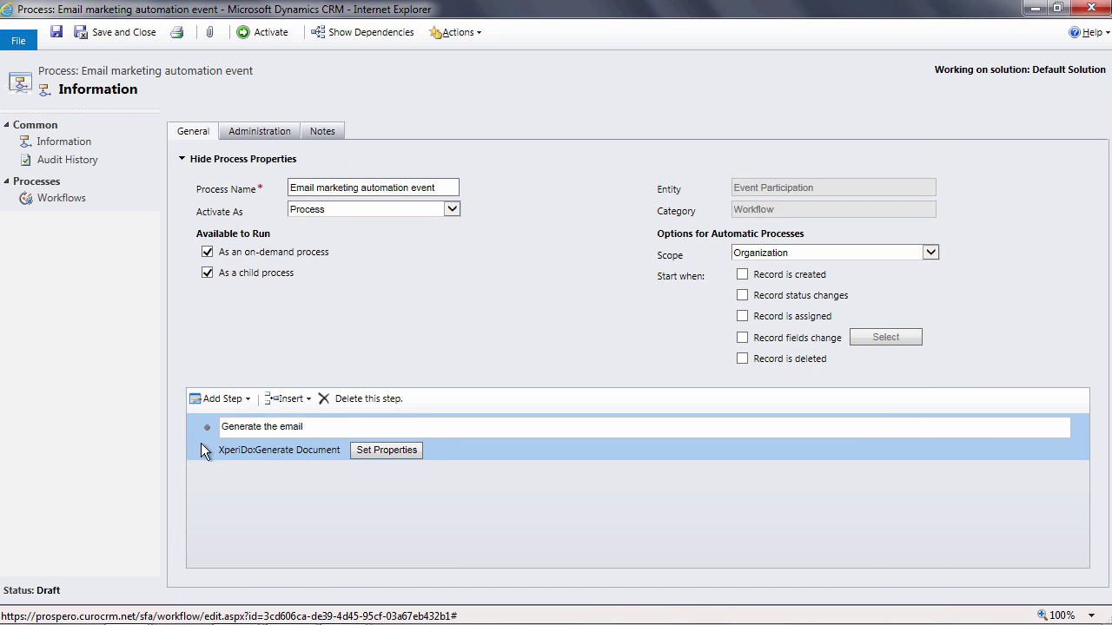
pyautogui.click(219, 399)
pyautogui.scroll(-5, 438, 482)
pyautogui.moveTo(306, 569)
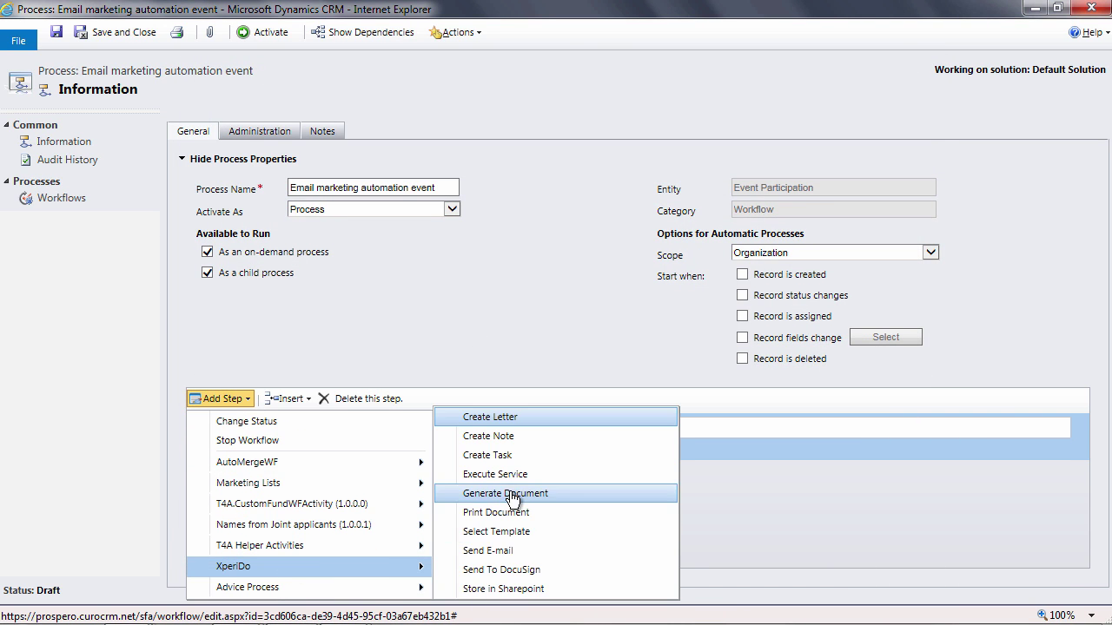
pyautogui.click(513, 423)
pyautogui.click(369, 475)
pyautogui.write('Generate the event brochure')
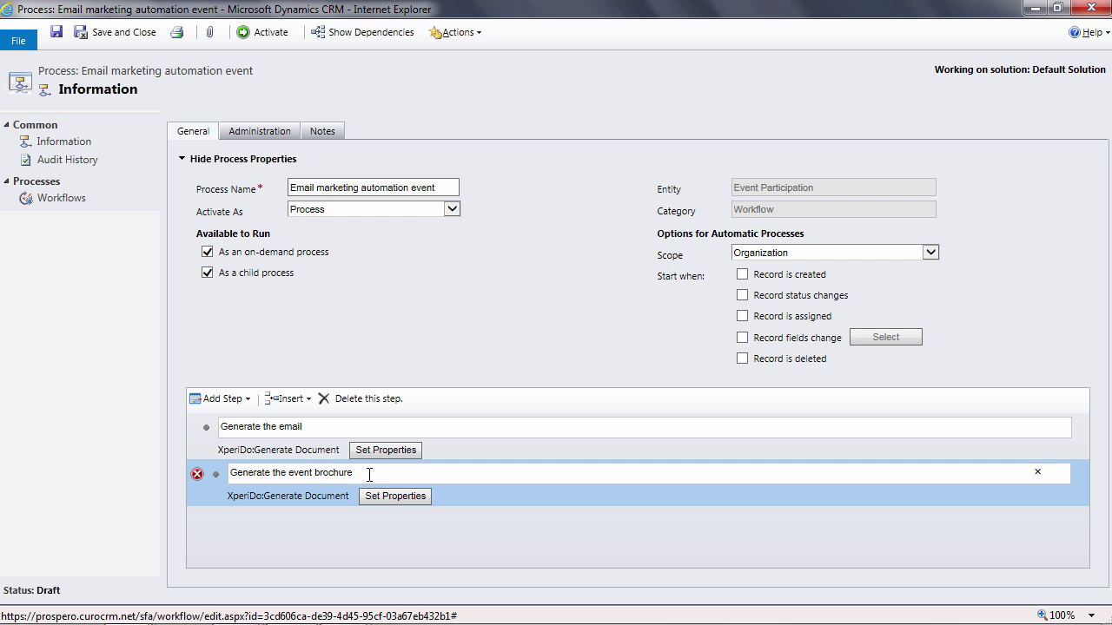
# - Set the brochure step's template to Marketing automation event
pyautogui.click(390, 496)
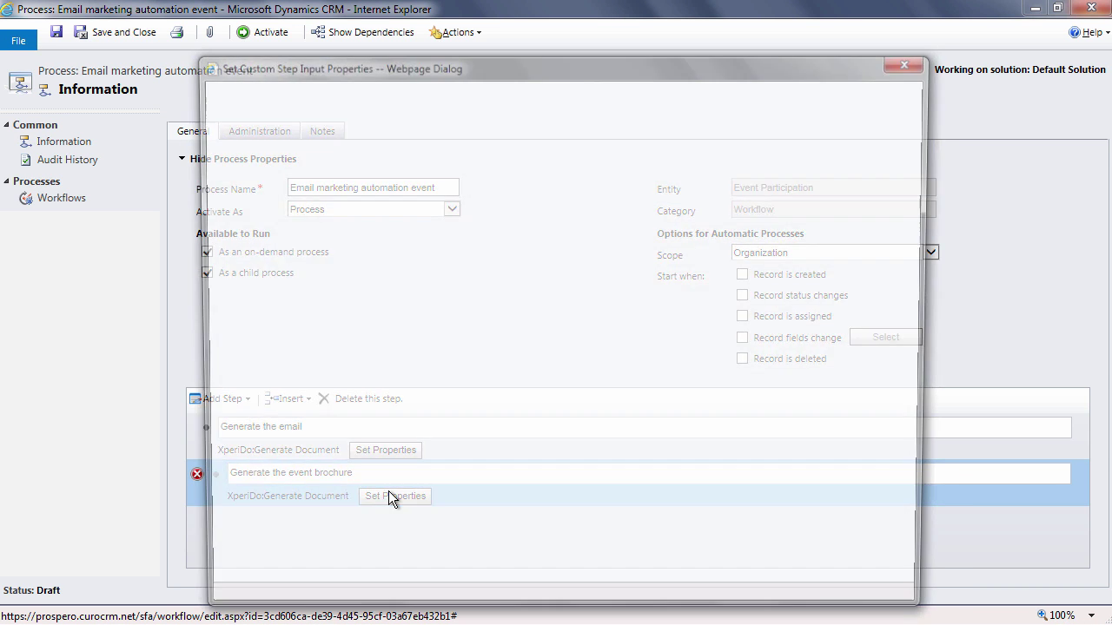
pyautogui.click(665, 152)
pyautogui.write('market')
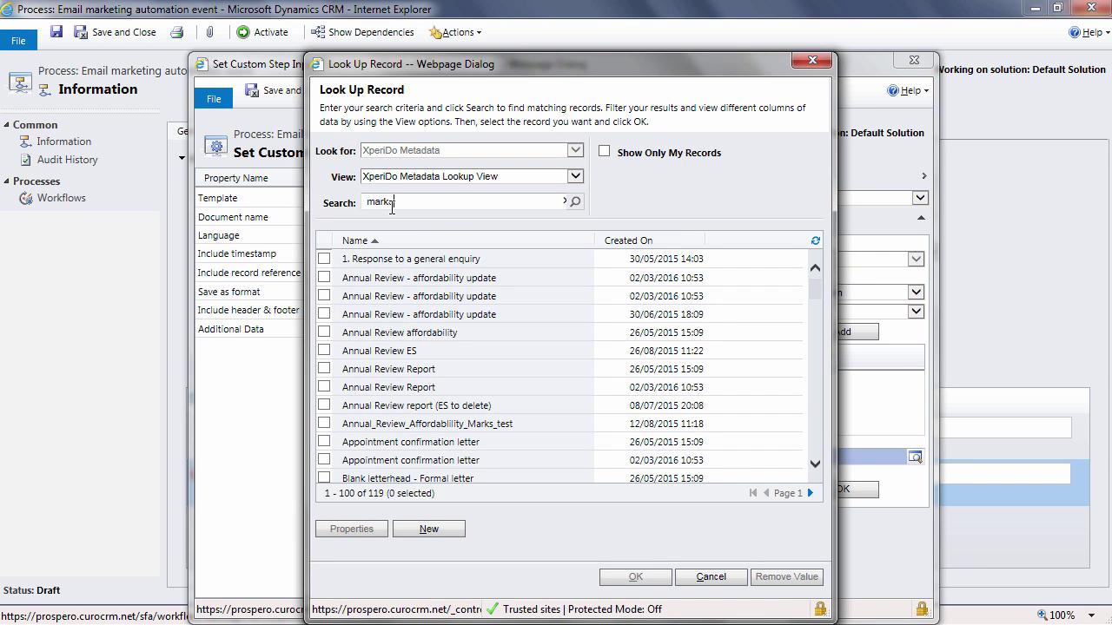
pyautogui.press('Return')
pyautogui.click(634, 578)
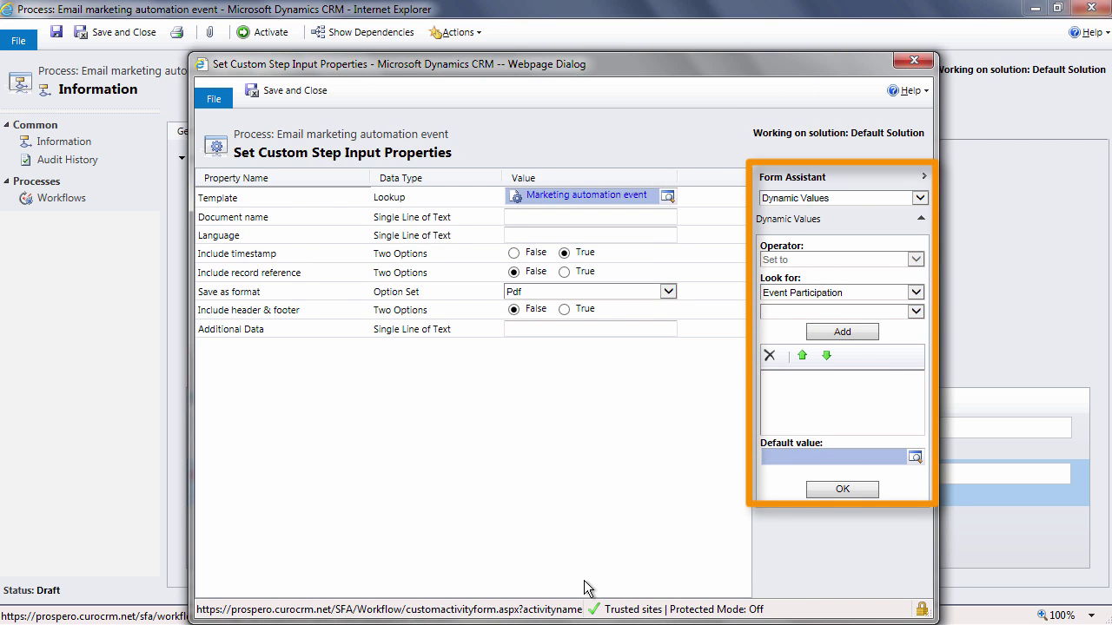
# - Name the document 'Welcome' plus First Name(Event Participation), no timestamp, Pdf format, and save
pyautogui.click(534, 217)
pyautogui.write('Welcome')
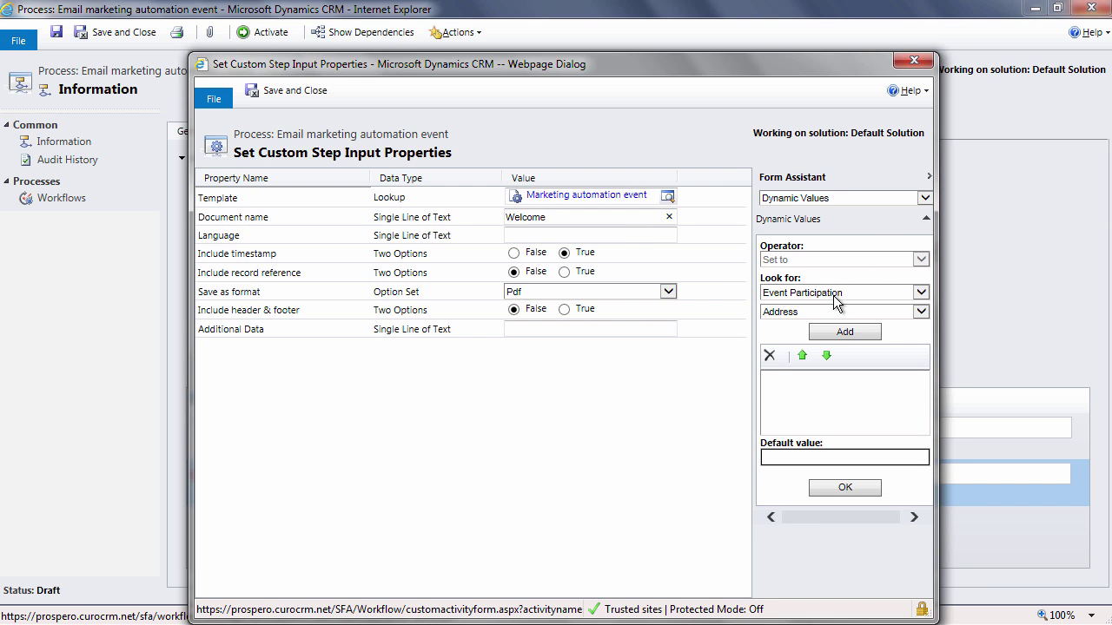
pyautogui.click(820, 312)
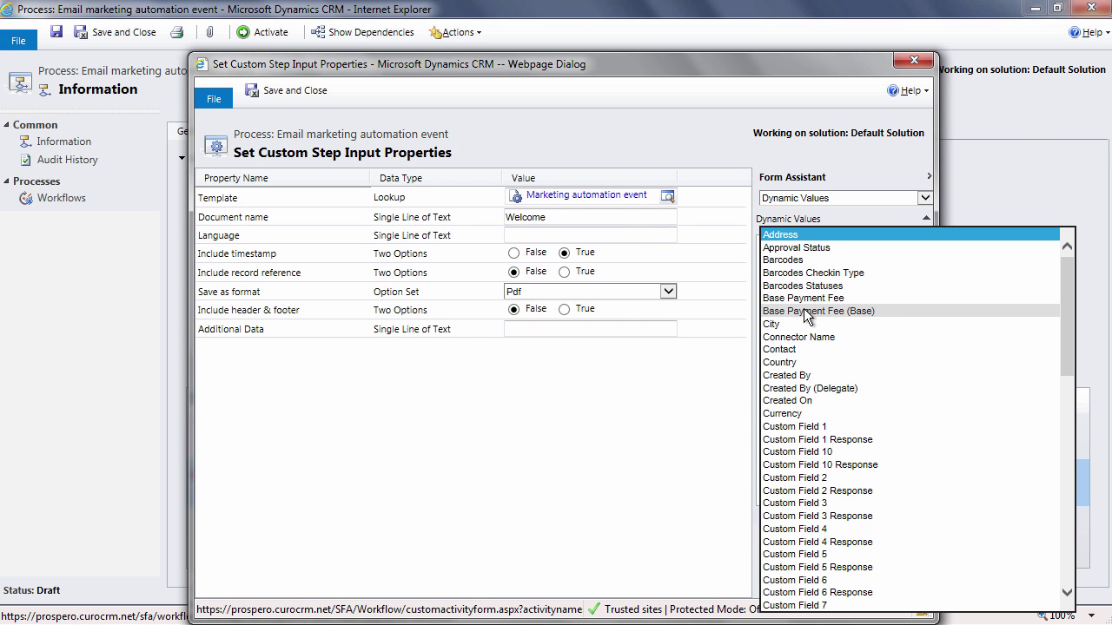
pyautogui.press('f')
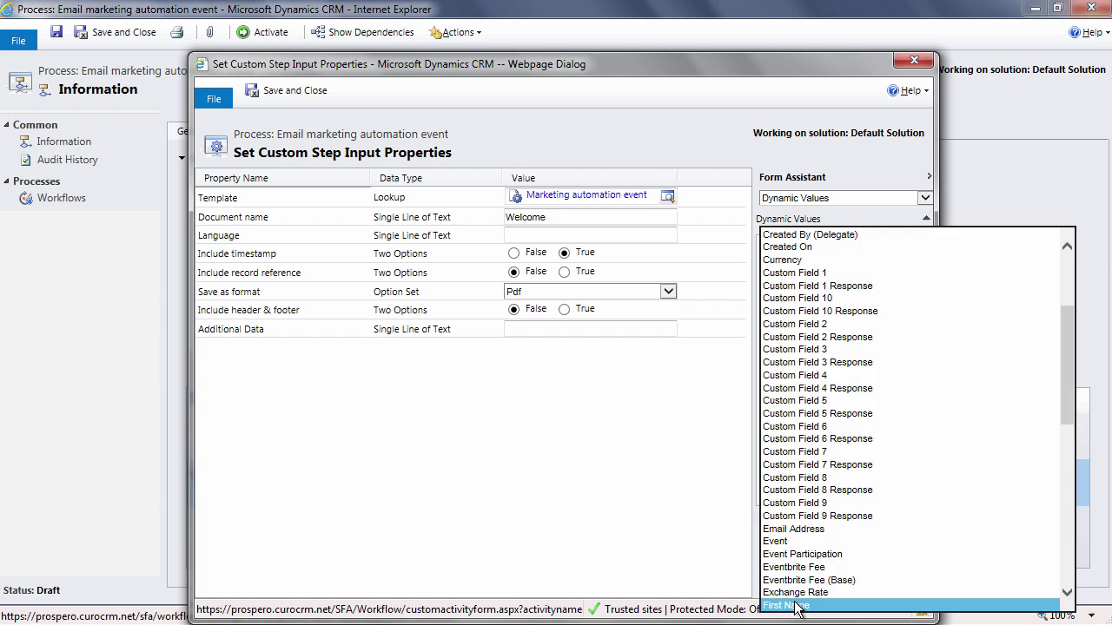
pyautogui.click(797, 606)
pyautogui.click(845, 331)
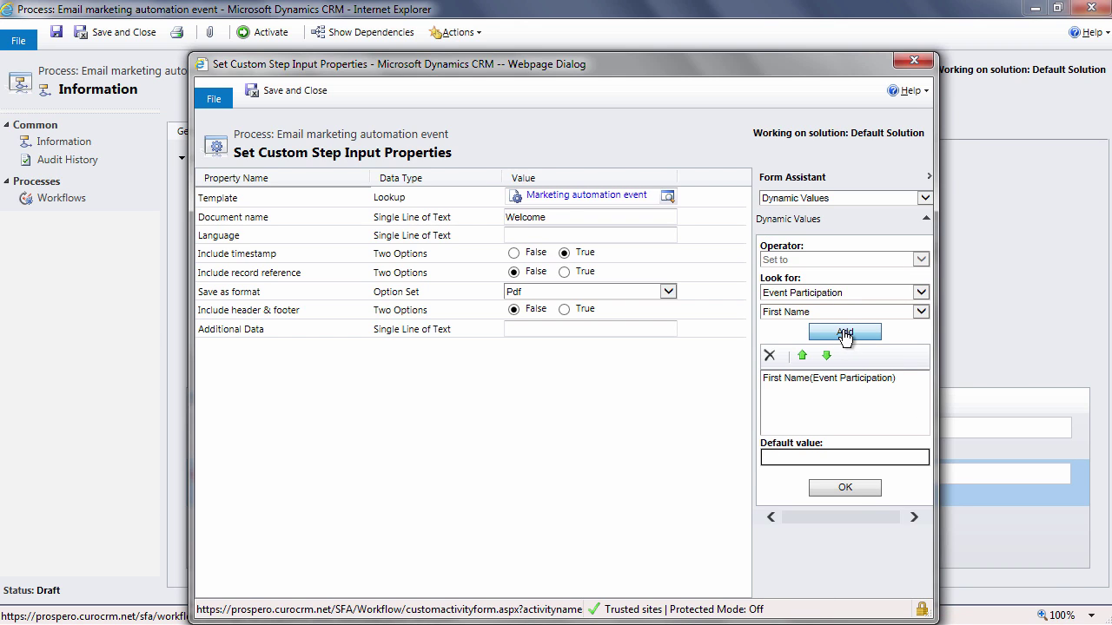
pyautogui.click(852, 489)
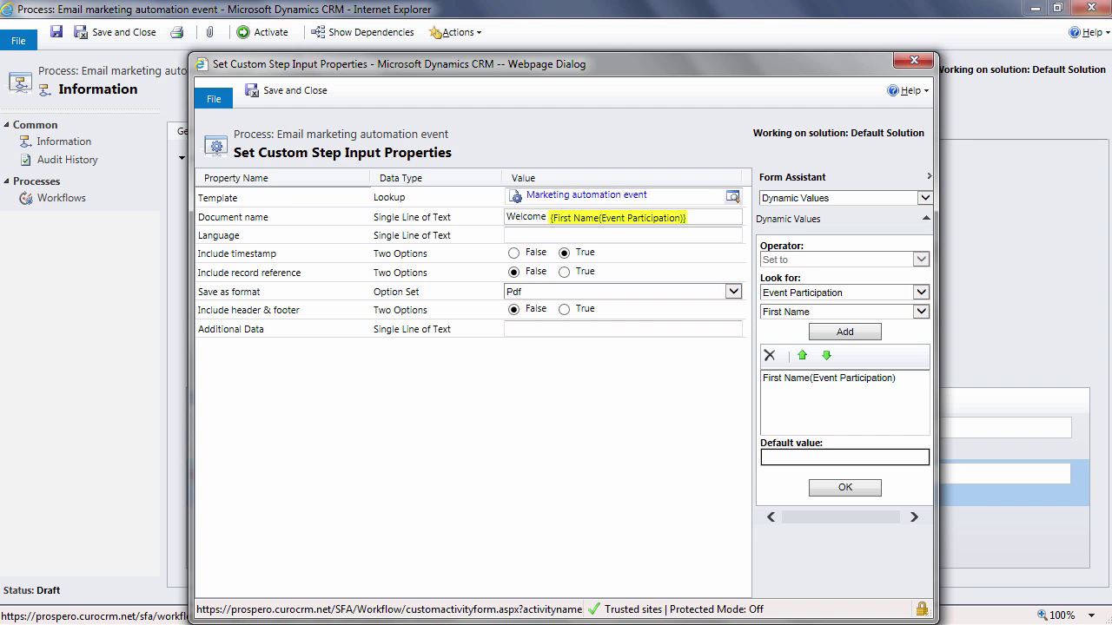
pyautogui.click(514, 253)
pyautogui.click(521, 293)
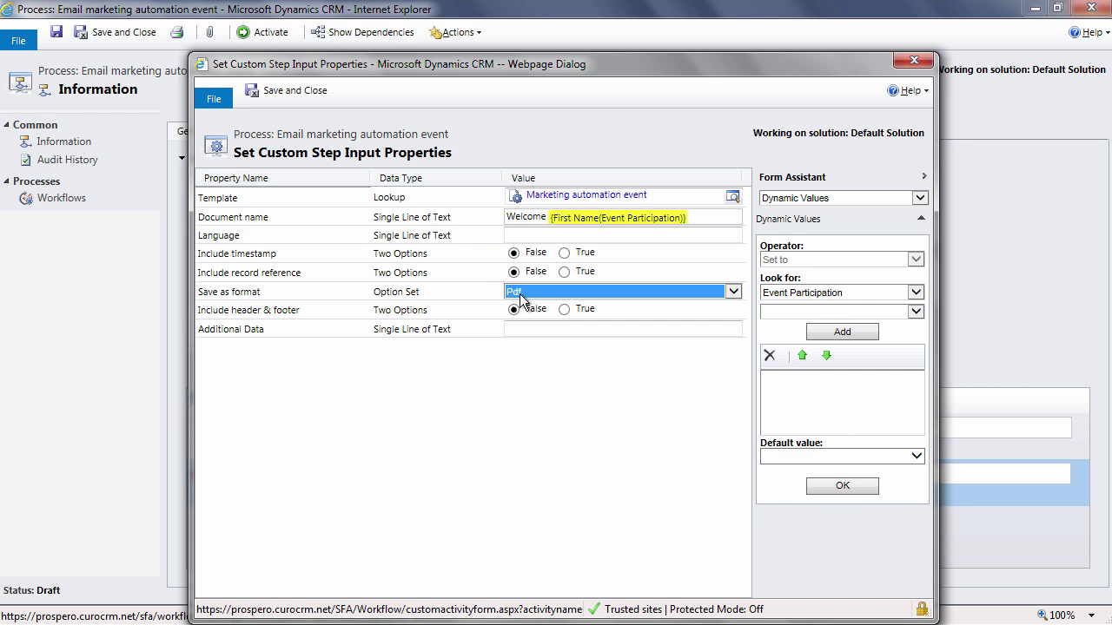
pyautogui.click(297, 90)
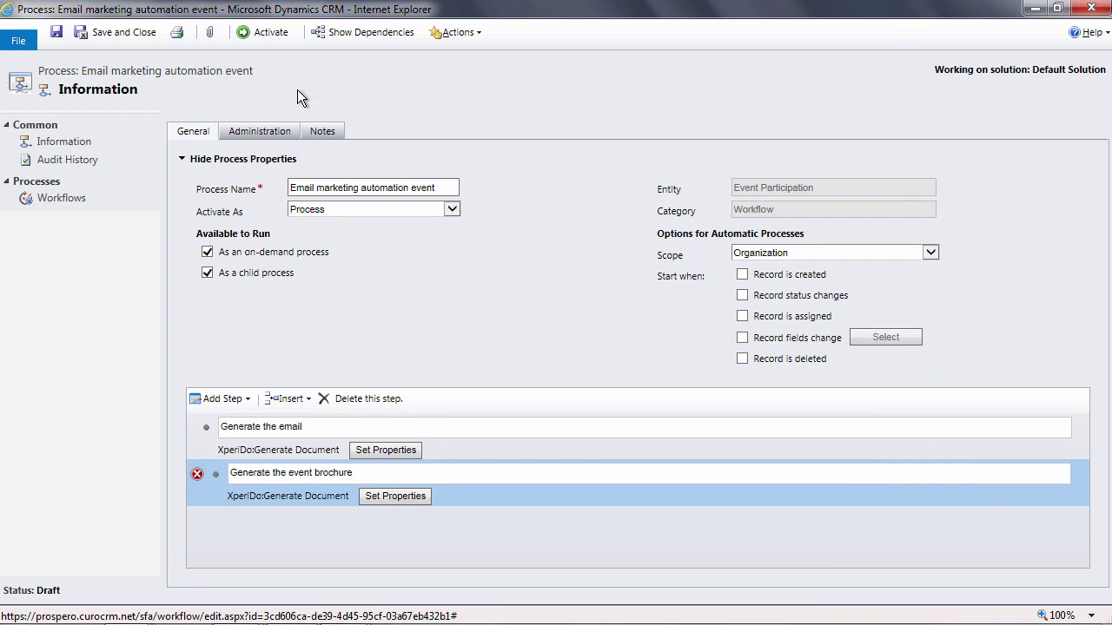
# - Add an XperiDo Send E-mail step described 'Send and file the email and brochure'
pyautogui.click(216, 399)
pyautogui.moveTo(432, 455); pyautogui.dragTo(445, 538)
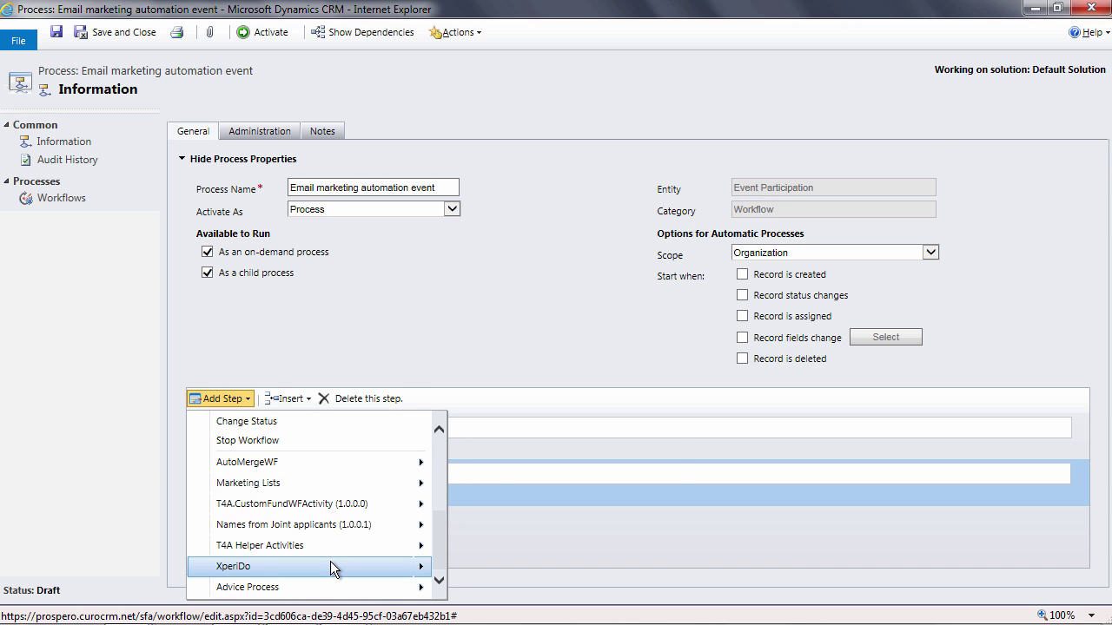
pyautogui.moveTo(330, 562)
pyautogui.click(485, 560)
pyautogui.click(382, 519)
pyautogui.write('Send and file the email and brochure')
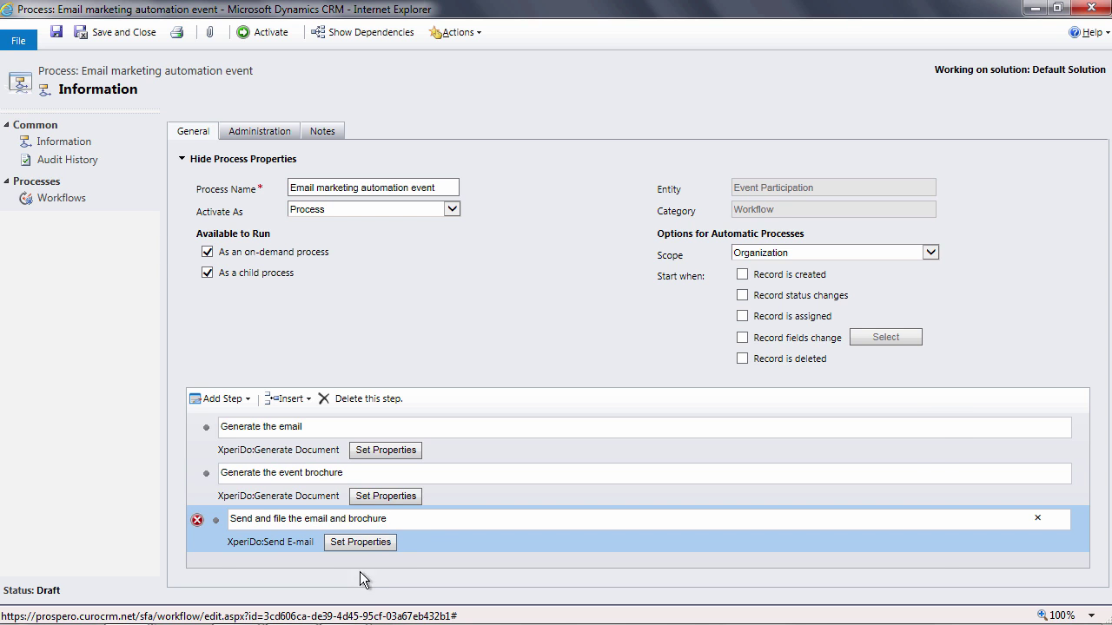
# - Enter the step's sender e-mail address, save its settings, and activate the workflow
pyautogui.click(361, 541)
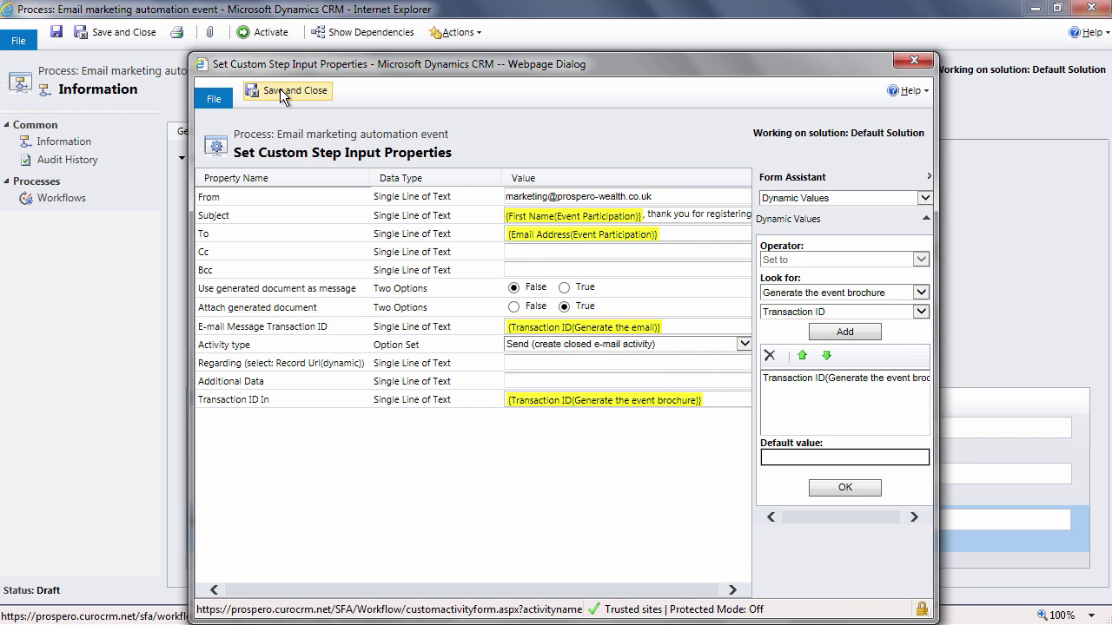
pyautogui.click(280, 90)
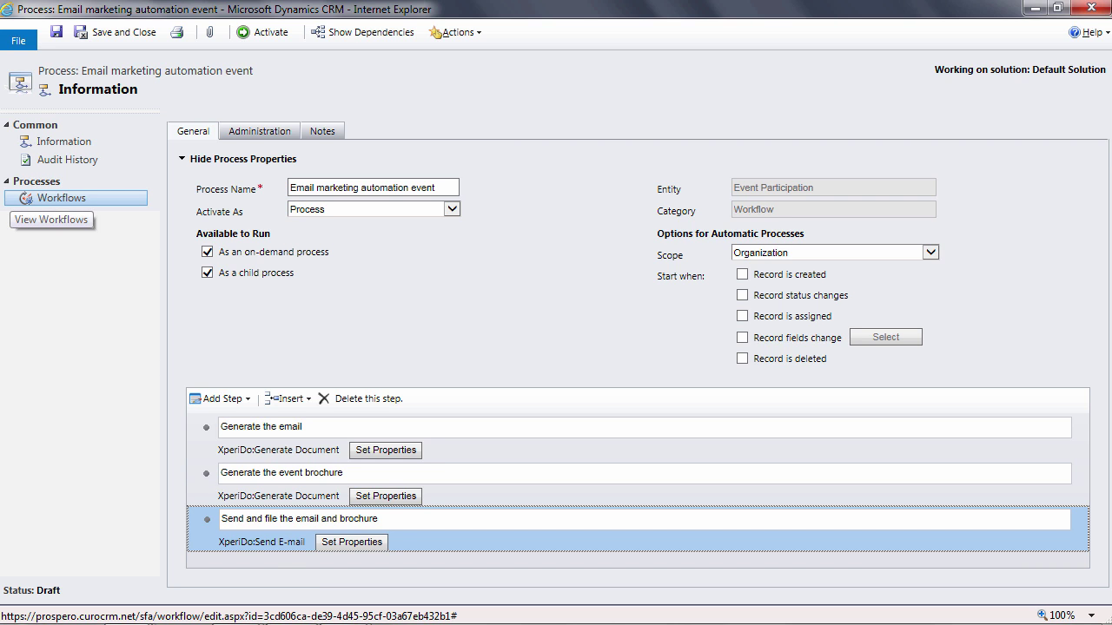
pyautogui.click(271, 31)
# - Confirm activation, then review the 'Email to marketing automation event' and ticket-registration response workflows
pyautogui.click(637, 434)
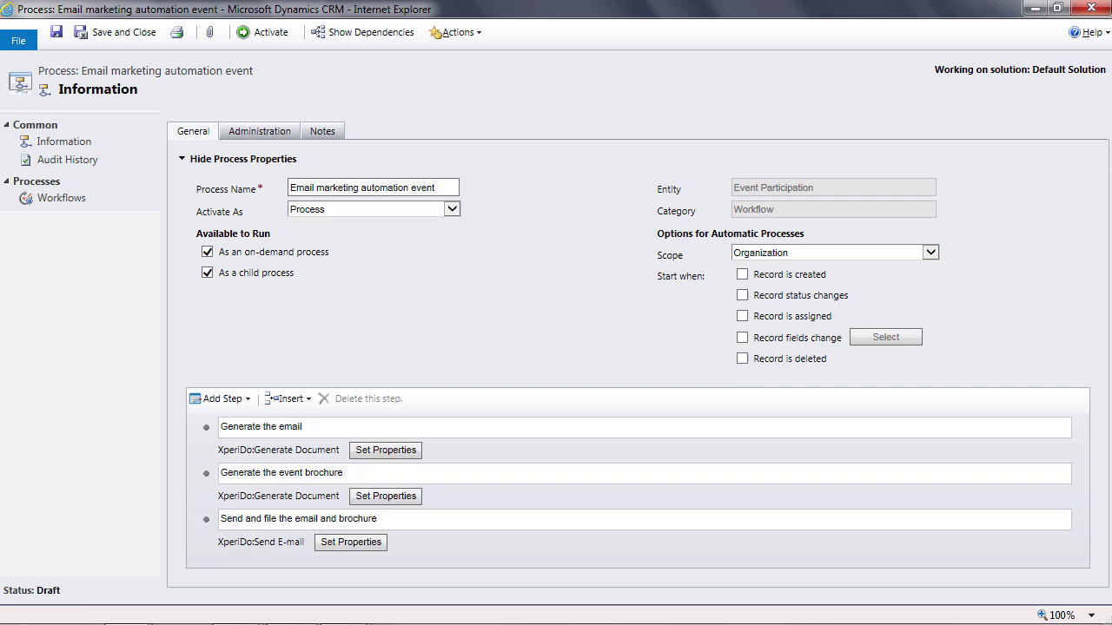
pyautogui.click(83, 33)
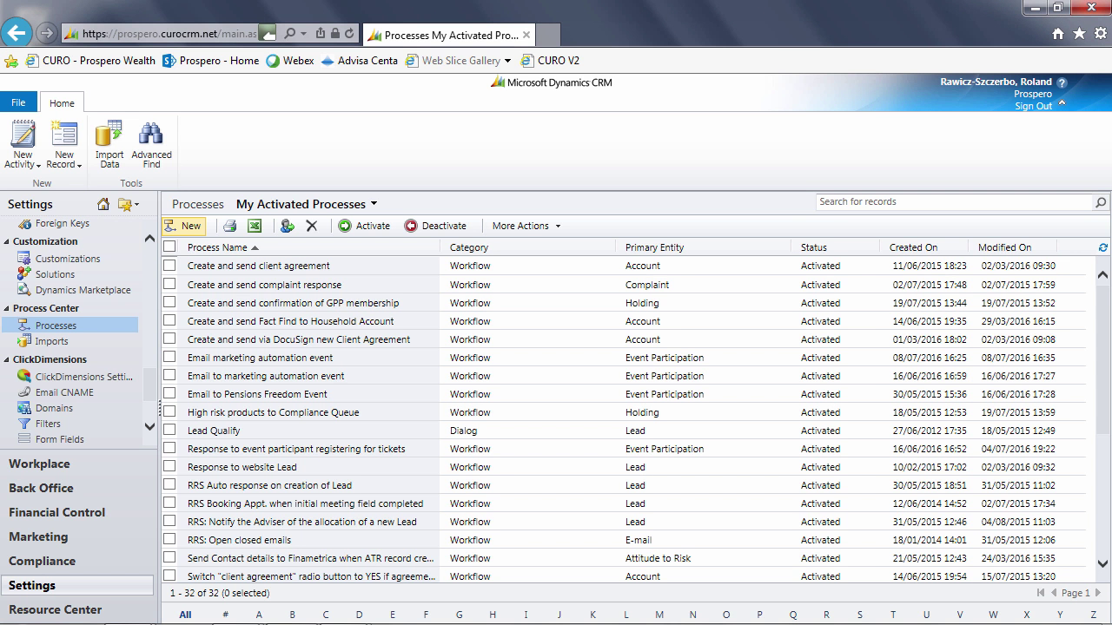
pyautogui.click(260, 376)
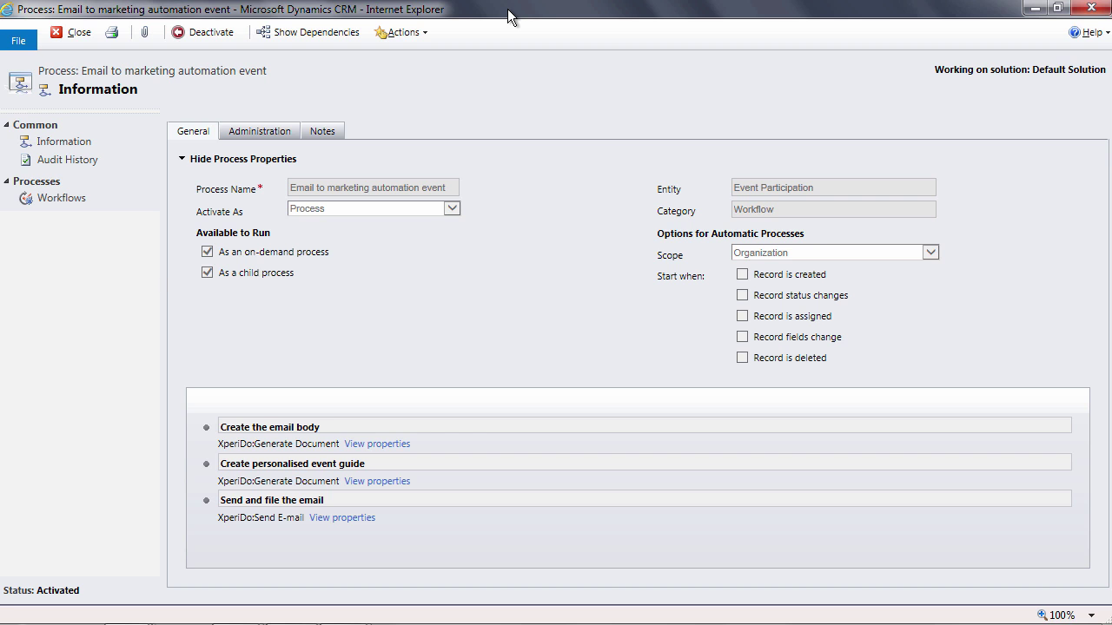
pyautogui.click(61, 35)
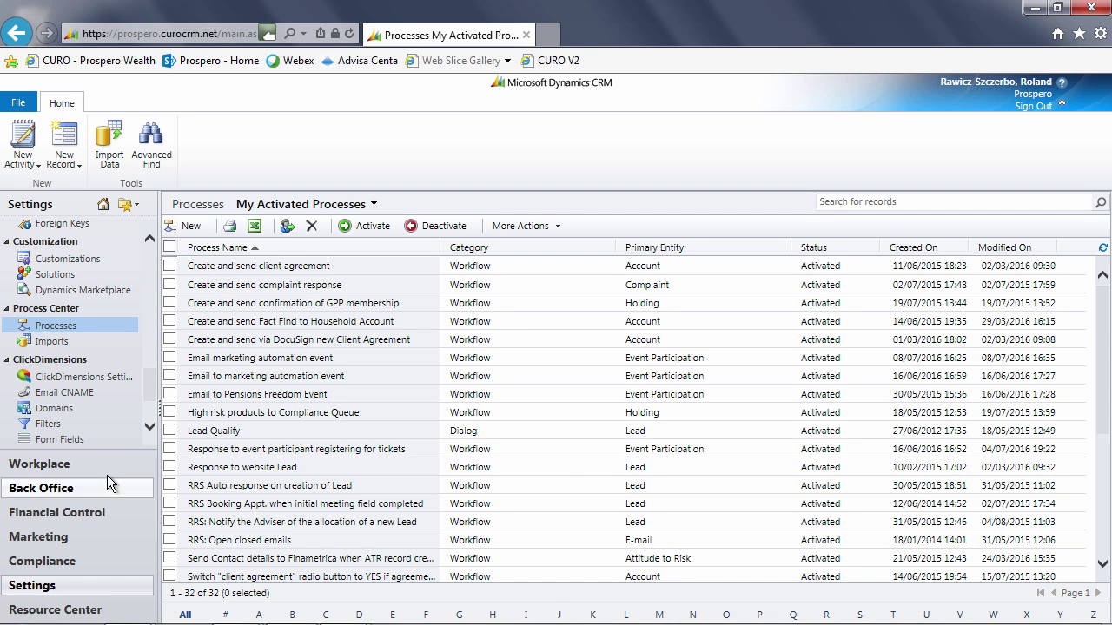
pyautogui.click(316, 450)
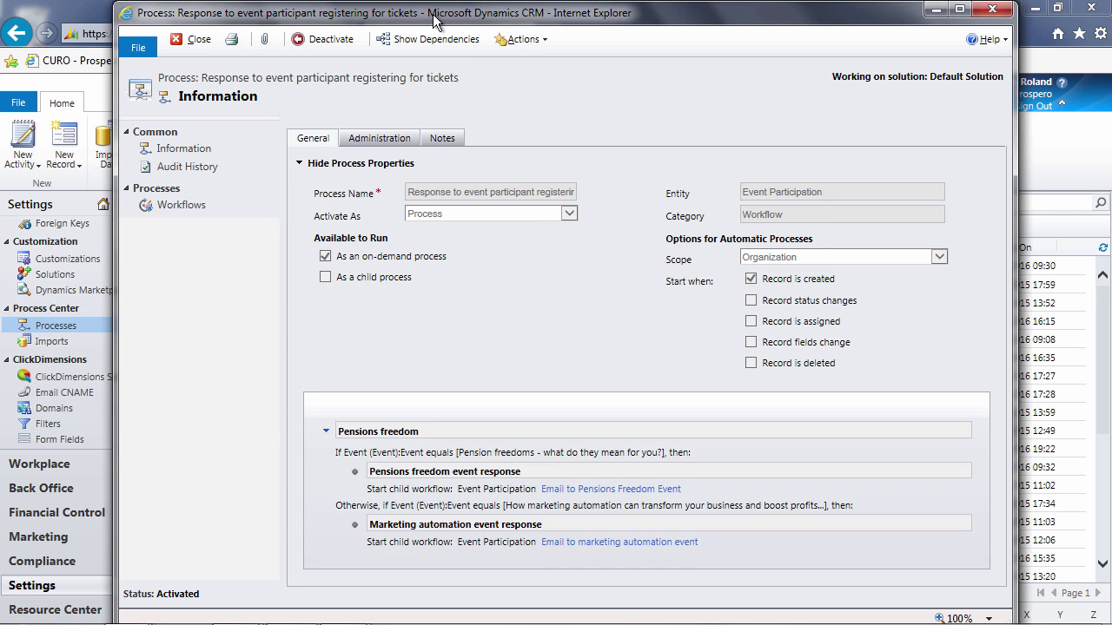
# - Maximize the 'Response to event participant registering for tickets' workflow to view its event routing
pyautogui.doubleClick(435, 22)
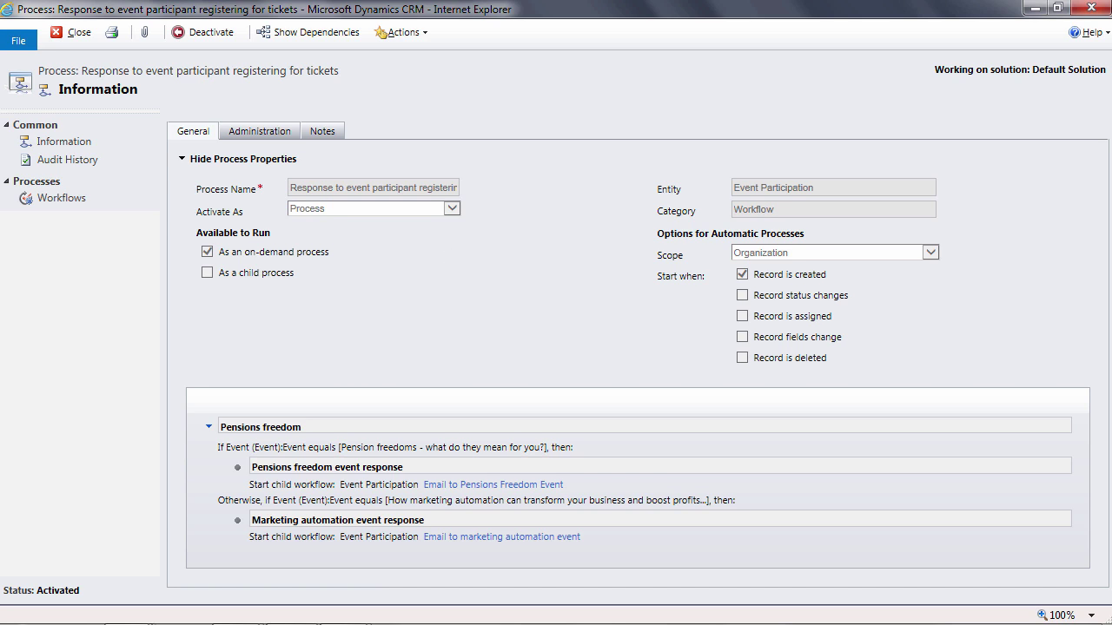
# - Deactivate the parent workflow and review the Pension freedoms event condition without changing it
pyautogui.click(209, 32)
pyautogui.click(616, 431)
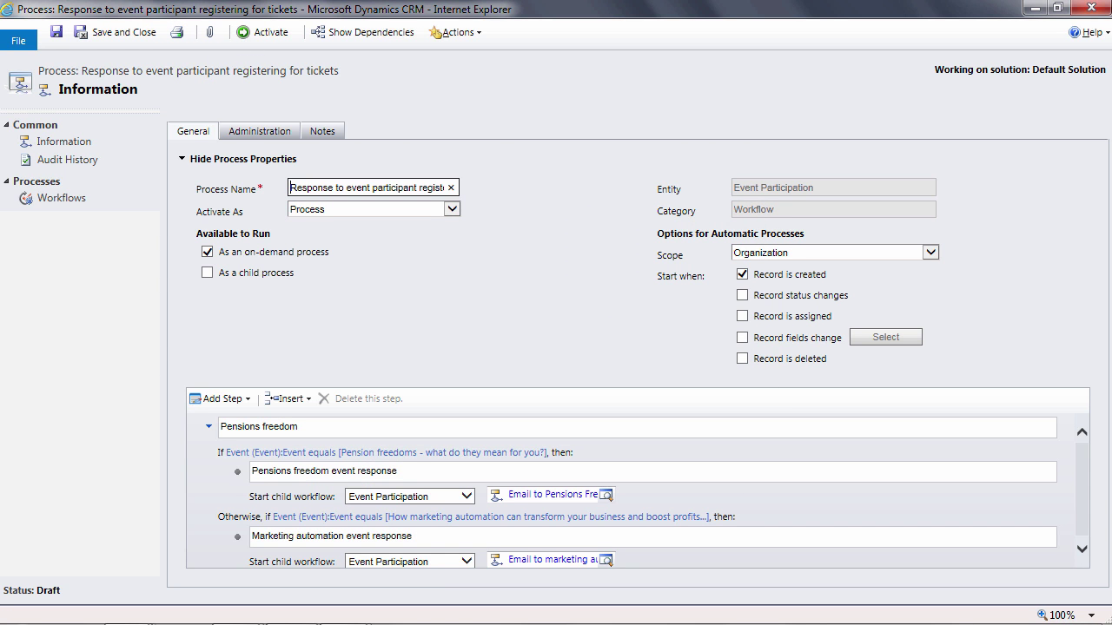
pyautogui.click(420, 453)
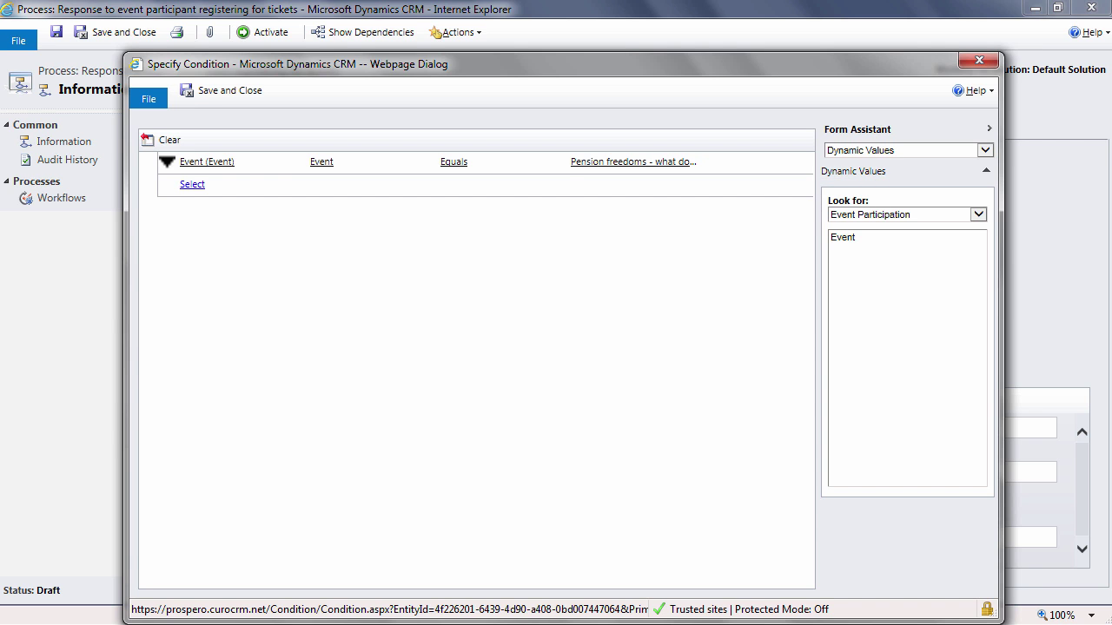
pyautogui.click(979, 60)
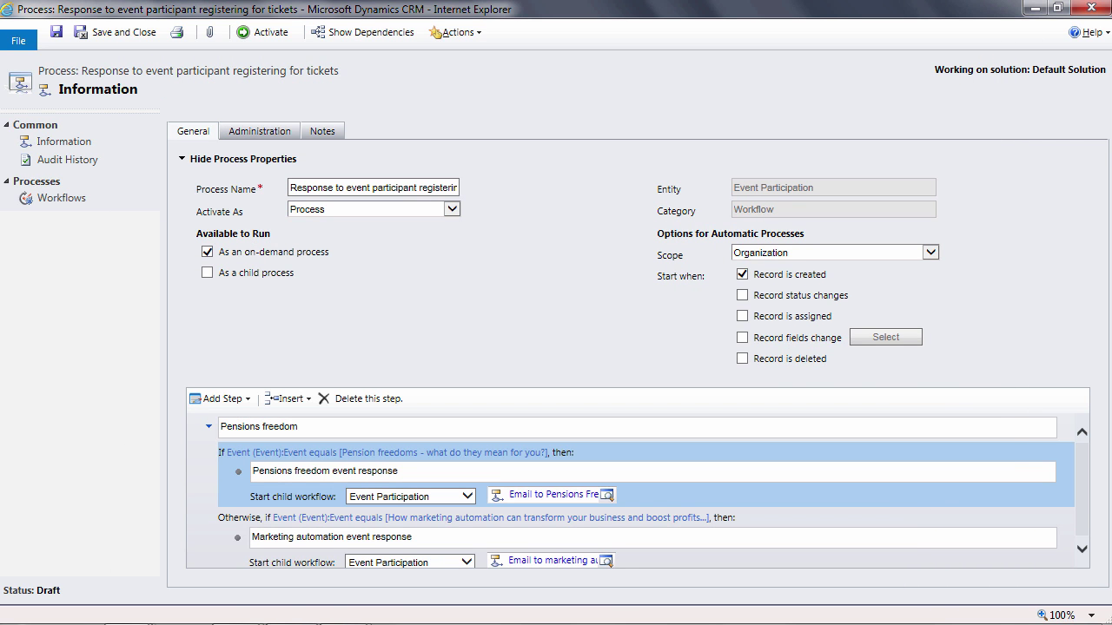
pyautogui.scroll(-1, 1082, 528)
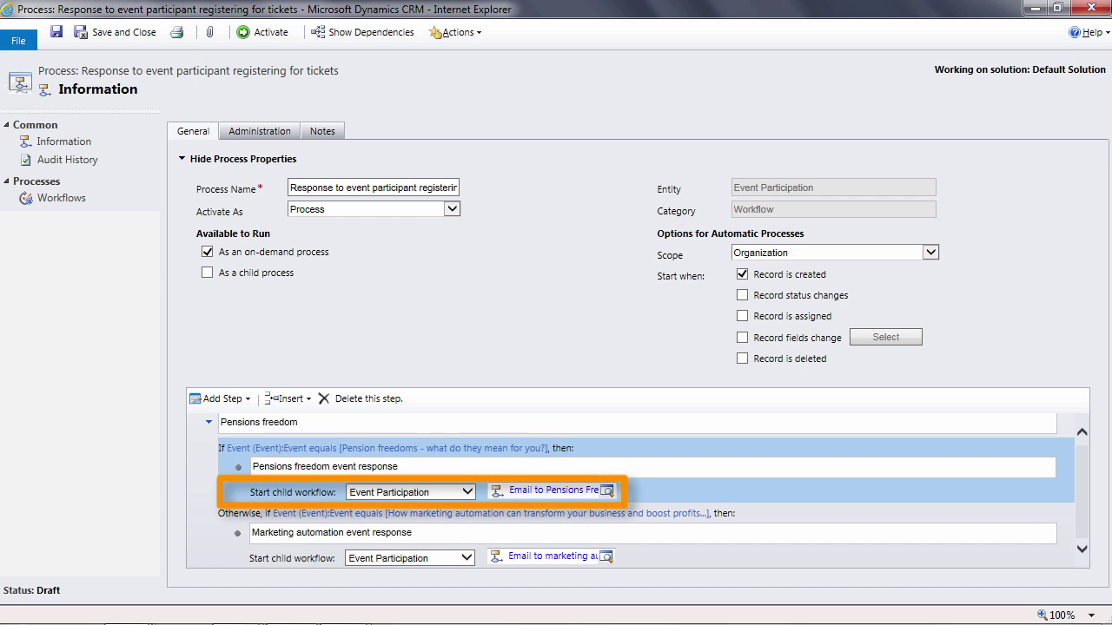
# - Review the marketing automation event condition unchanged, then reactivate the routing workflow
pyautogui.click(503, 512)
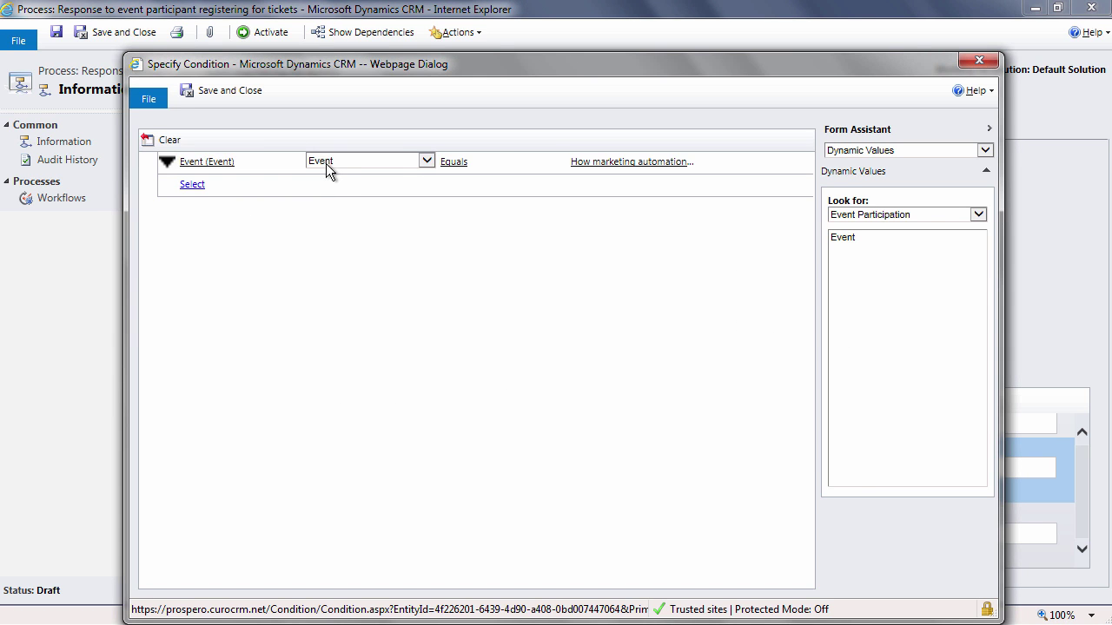
pyautogui.click(978, 63)
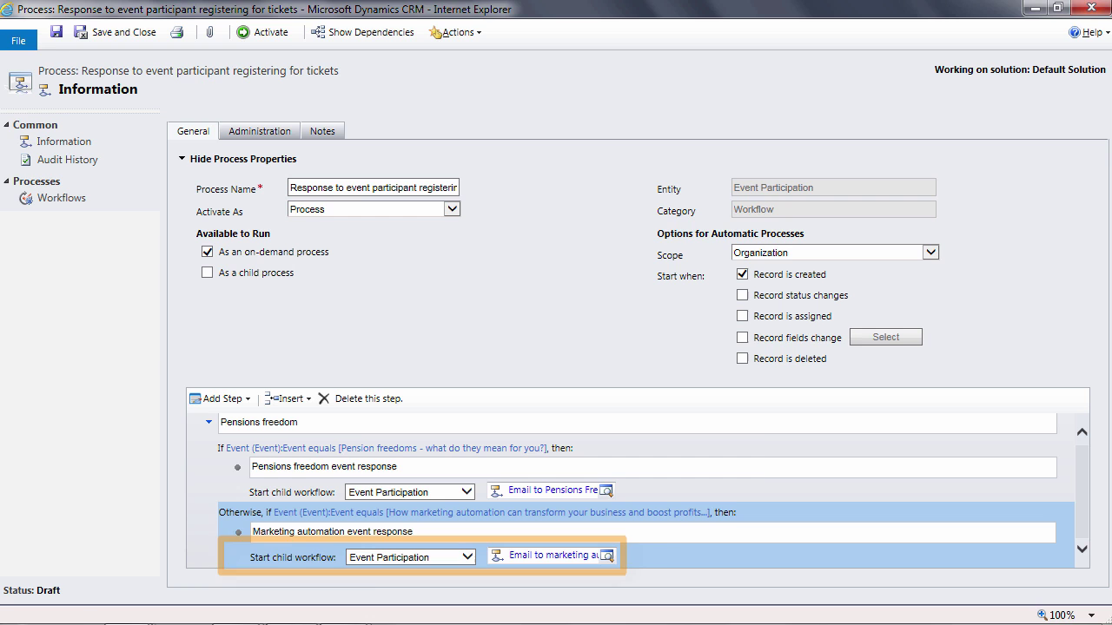
pyautogui.click(264, 32)
pyautogui.click(629, 430)
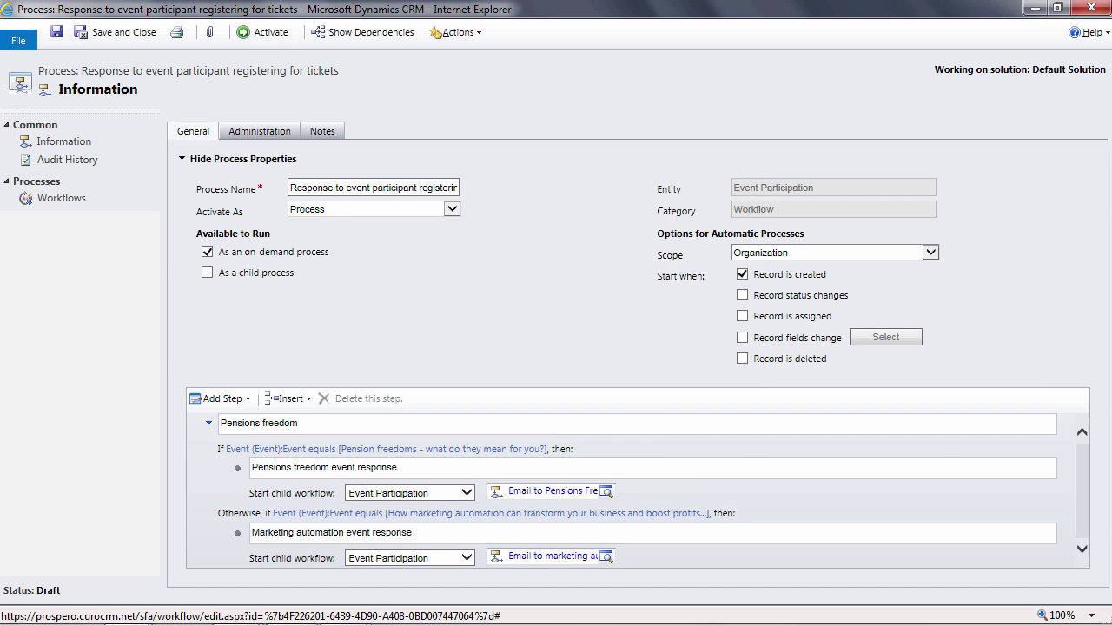